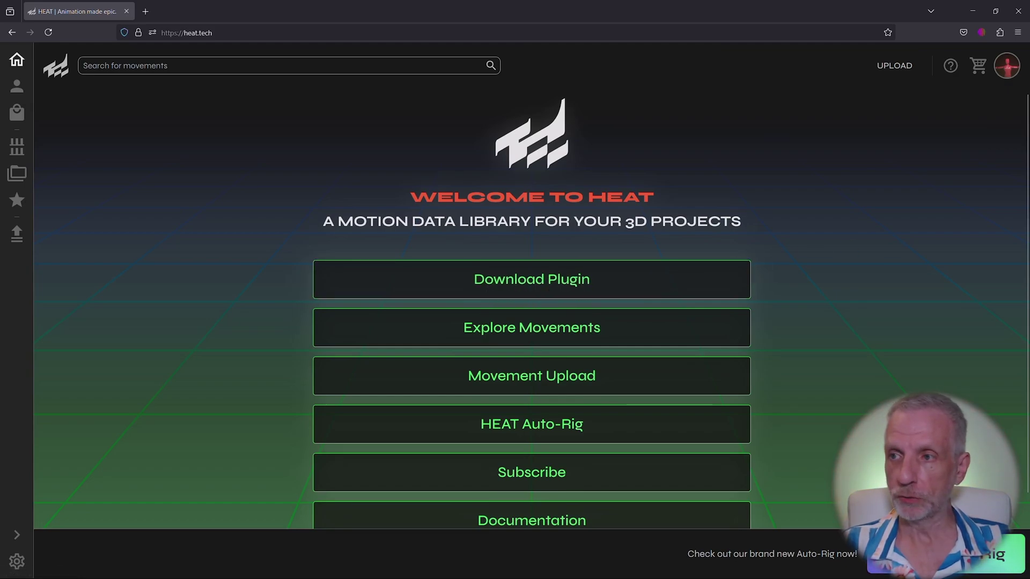
pyautogui.moveTo(532, 54); pyautogui.dragTo(464, 49)
pyautogui.click(395, 160)
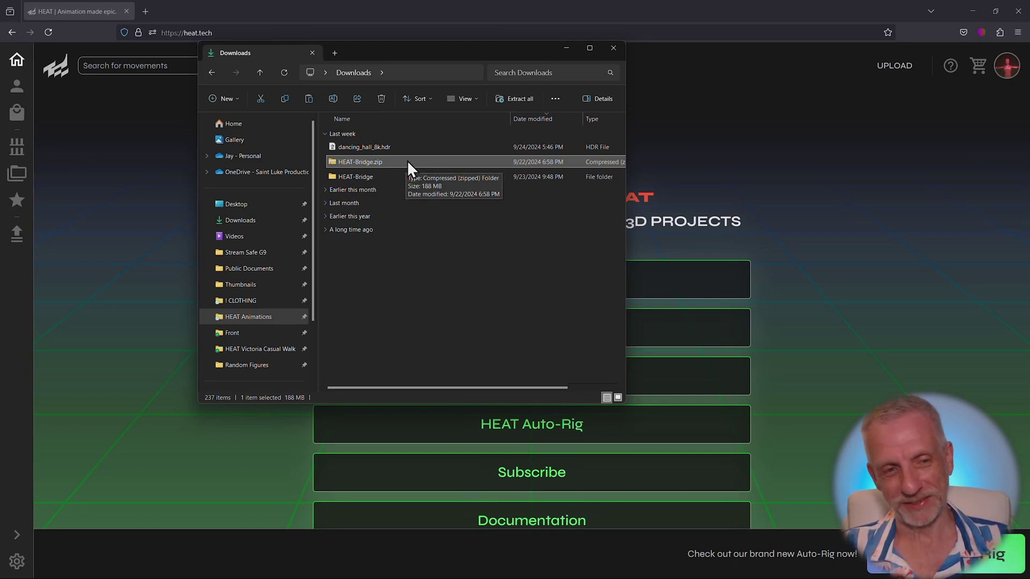
pyautogui.rightClick(411, 163)
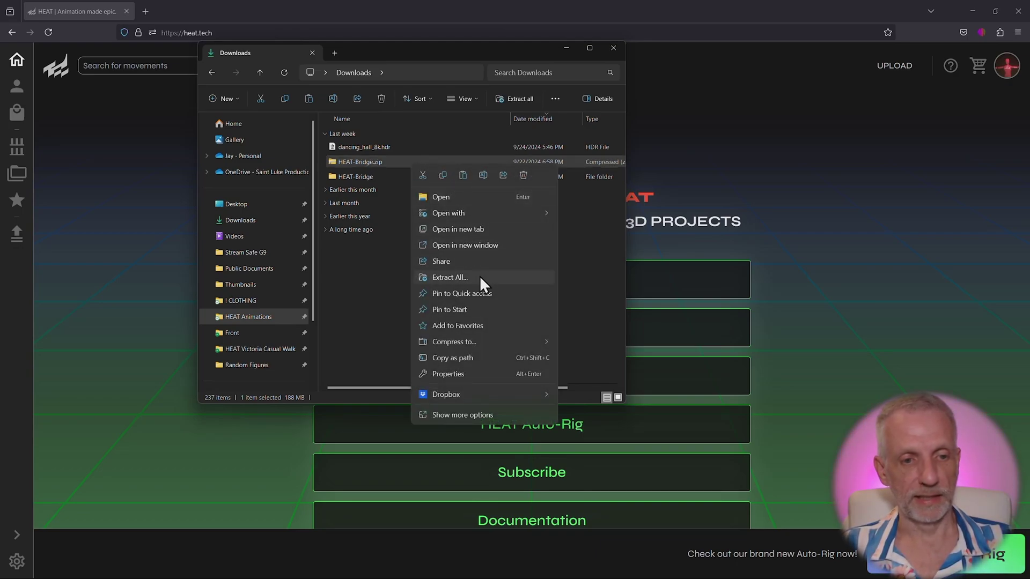
pyautogui.click(377, 178)
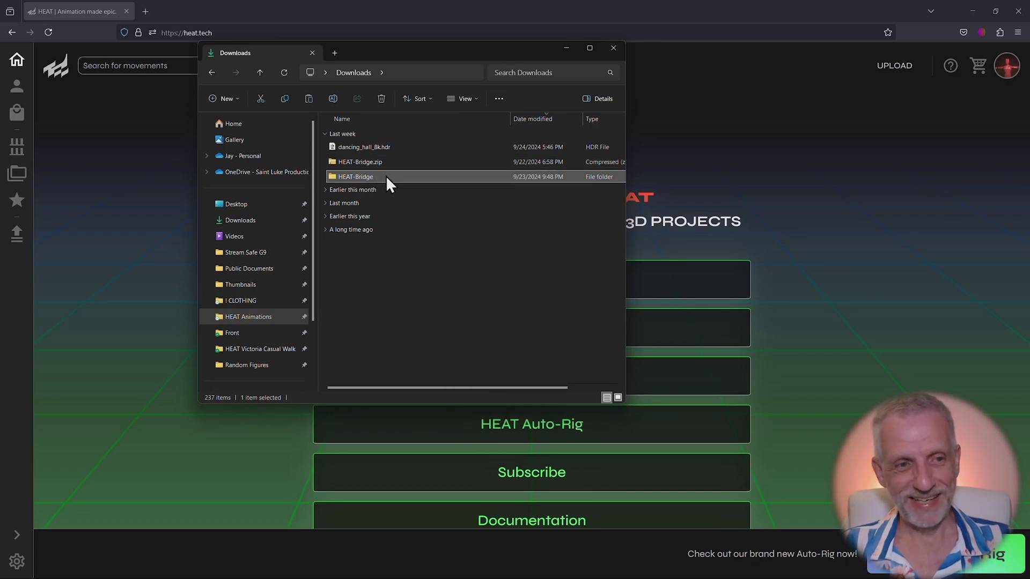
pyautogui.doubleClick(386, 178)
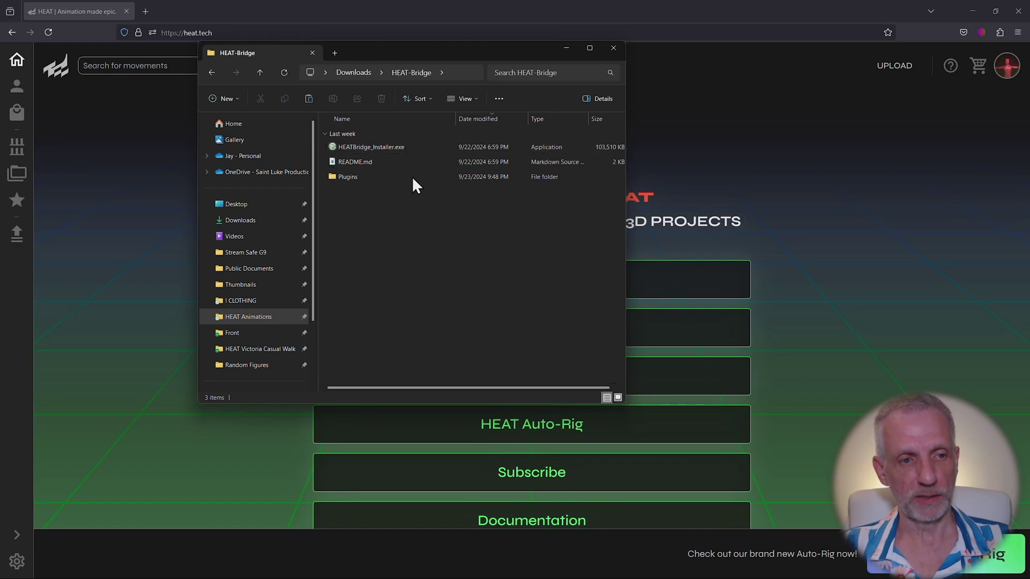
pyautogui.doubleClick(377, 177)
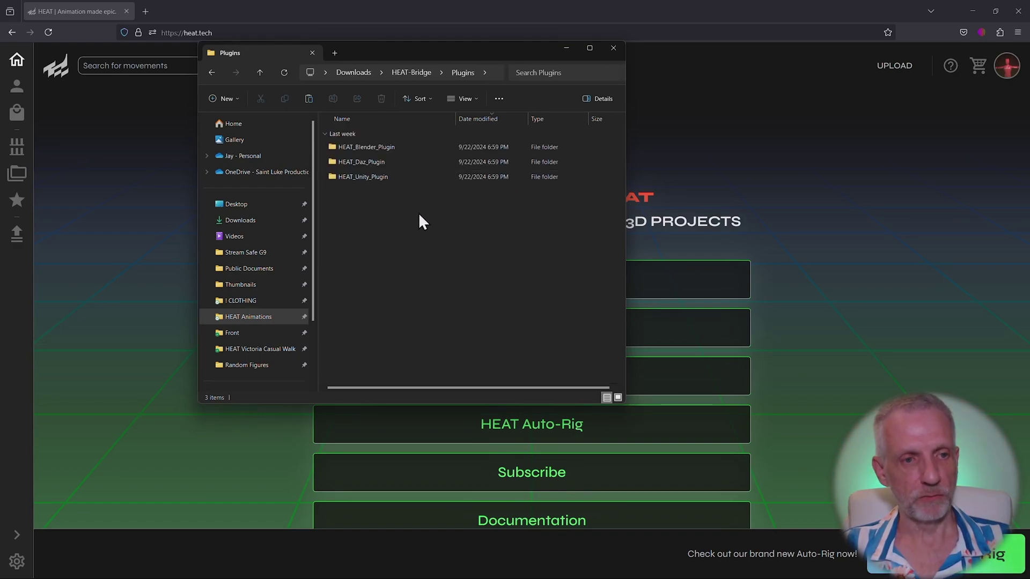
pyautogui.click(400, 149)
pyautogui.doubleClick(408, 150)
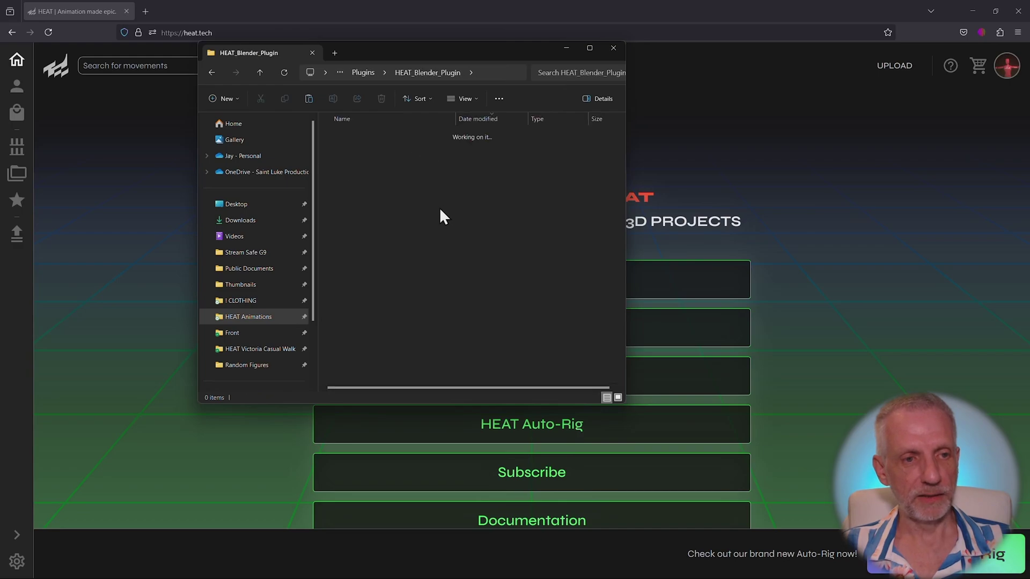
pyautogui.click(402, 147)
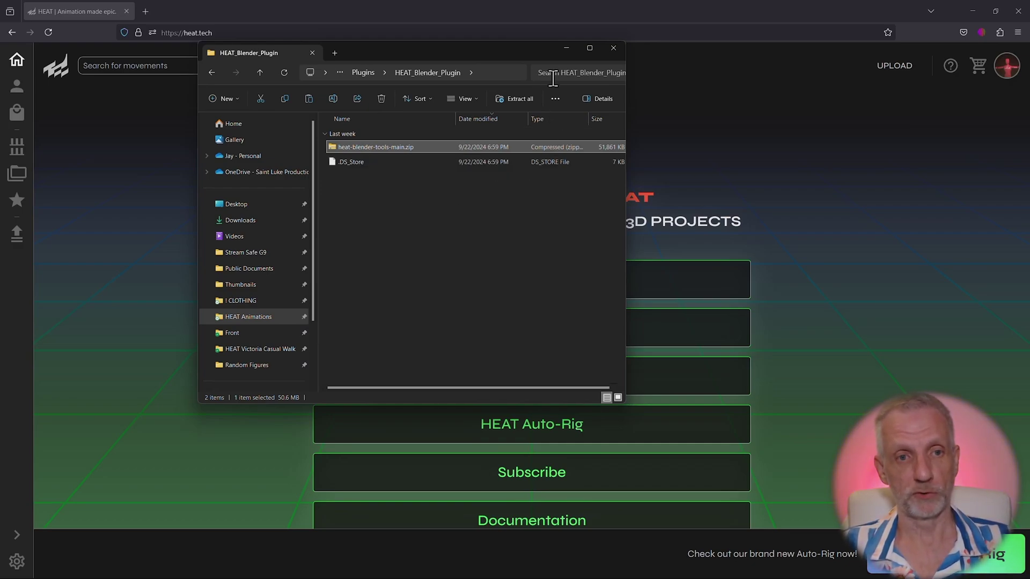
pyautogui.click(567, 48)
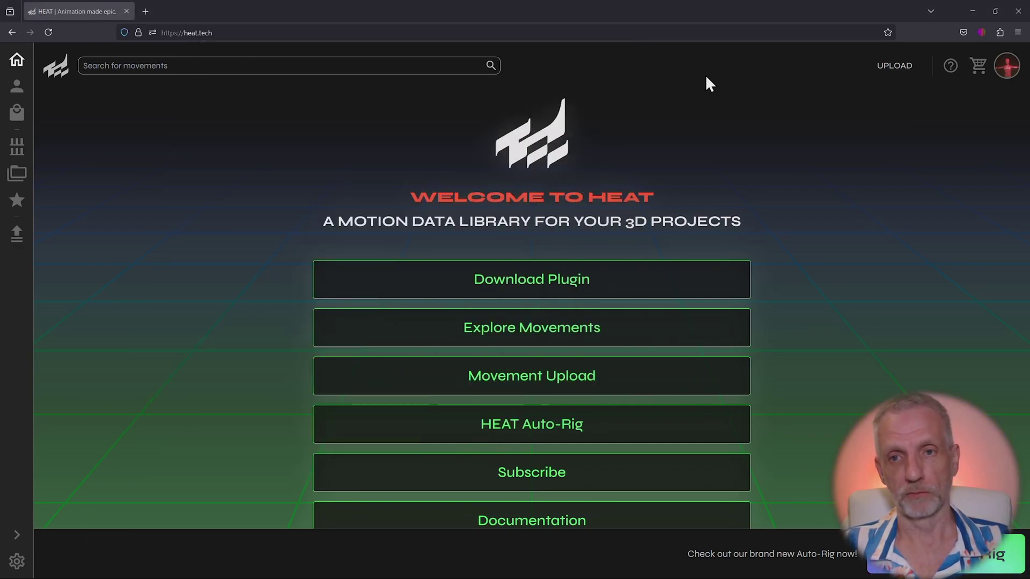
# Bring Blender forward, show the HeatTools sidebar tab and widen the sidebar
pyautogui.click(969, 14)
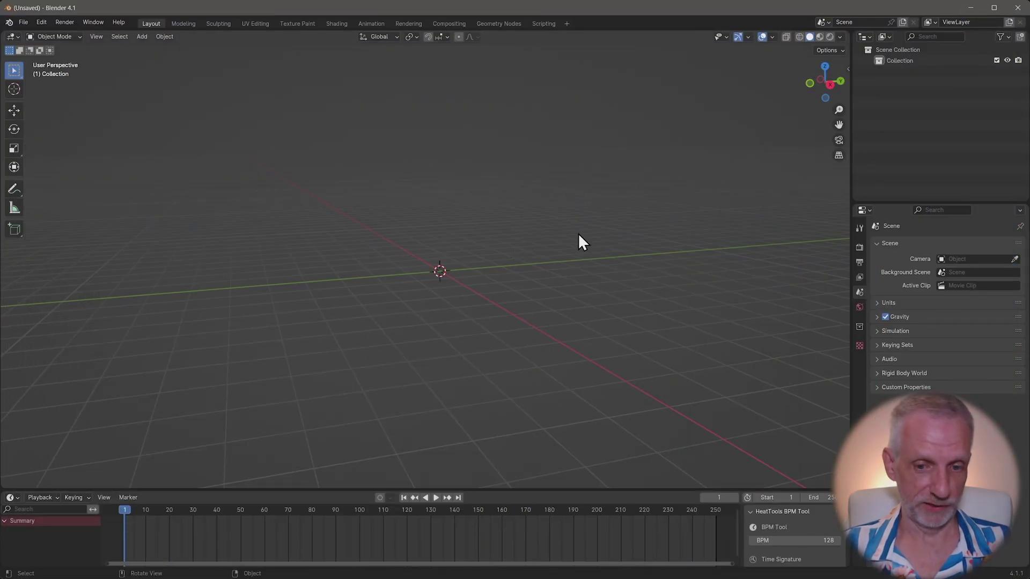
pyautogui.press('n')
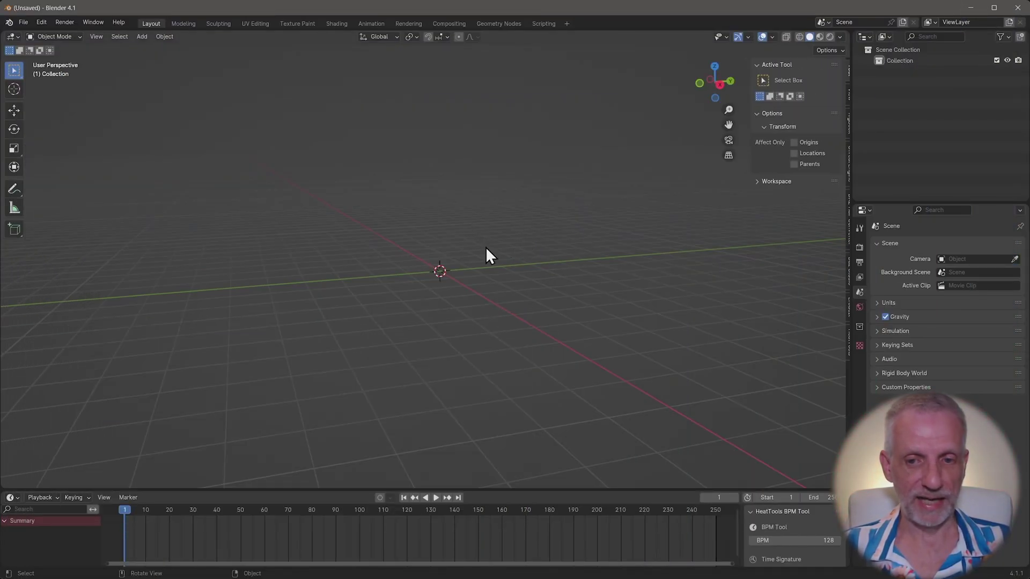
pyautogui.click(845, 354)
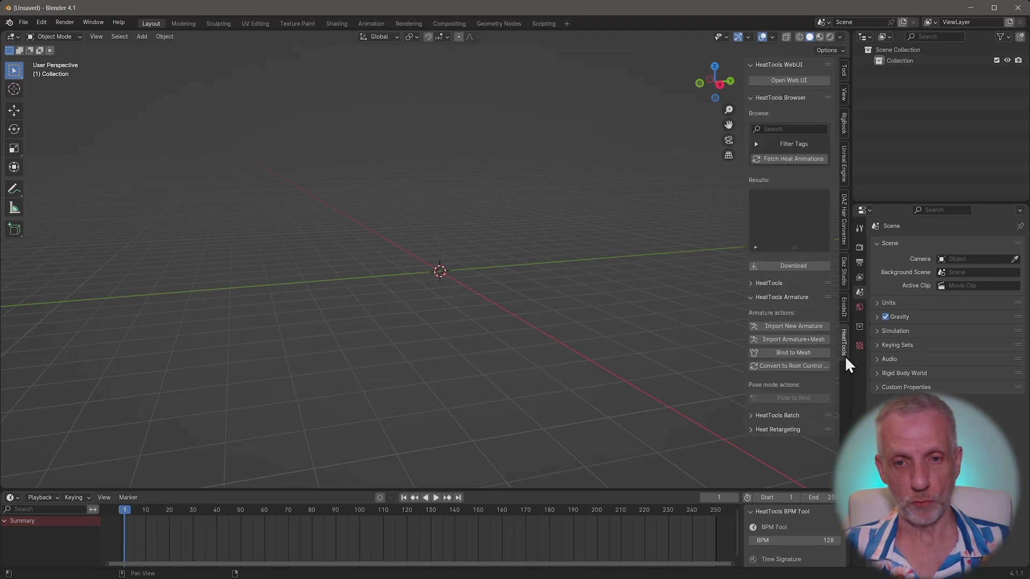
pyautogui.moveTo(742, 308); pyautogui.dragTo(708, 307)
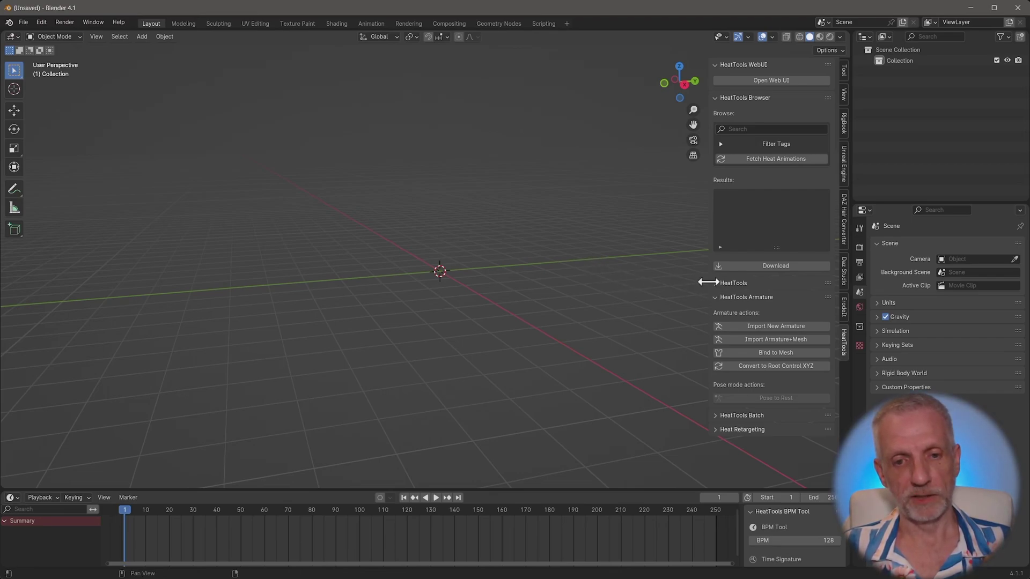
pyautogui.moveTo(708, 282); pyautogui.dragTo(681, 280)
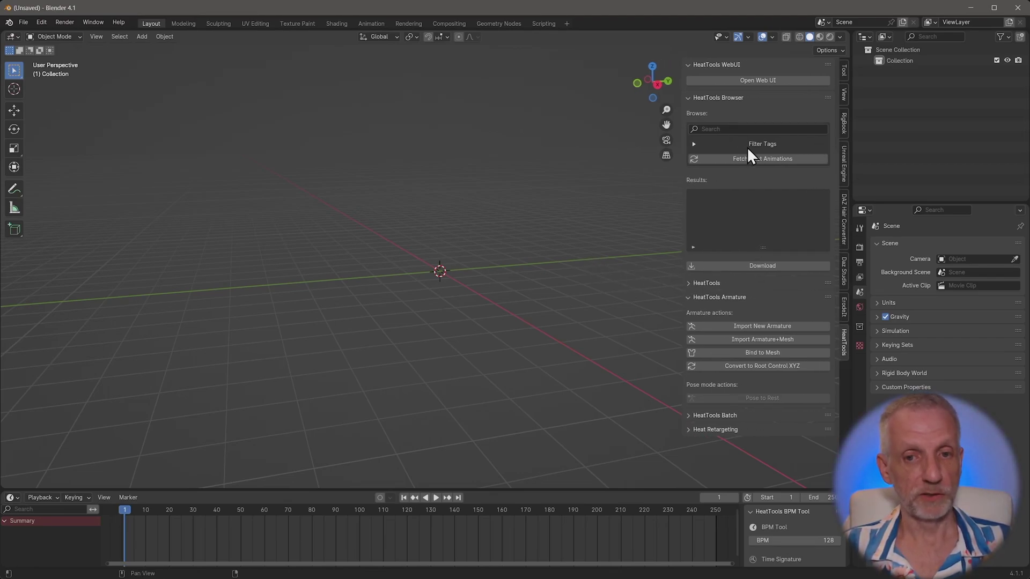
# Fetch the HEAT animation list, scroll through the results, and activate the Browse search field
pyautogui.click(777, 159)
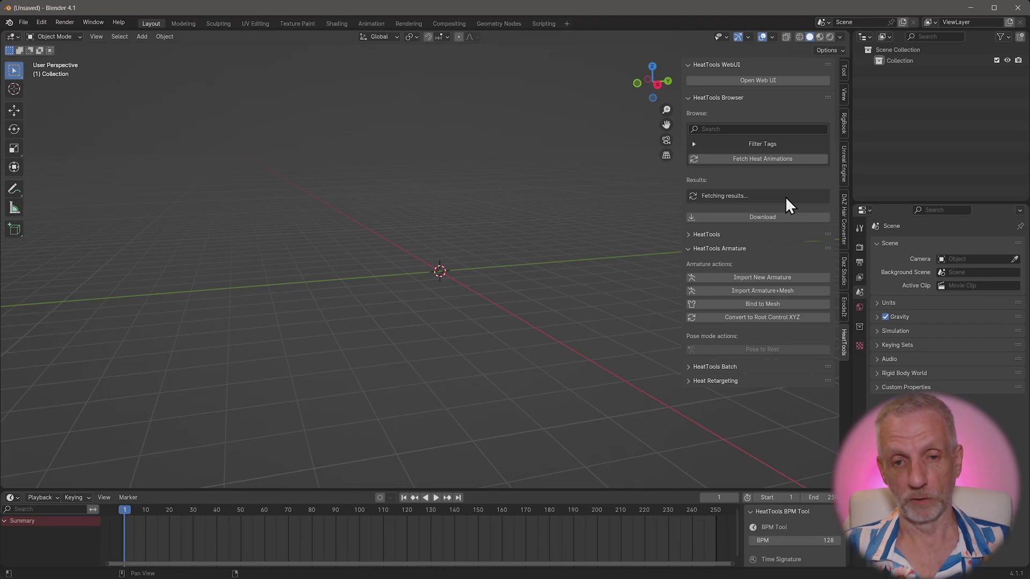
pyautogui.scroll(4, 803, 217)
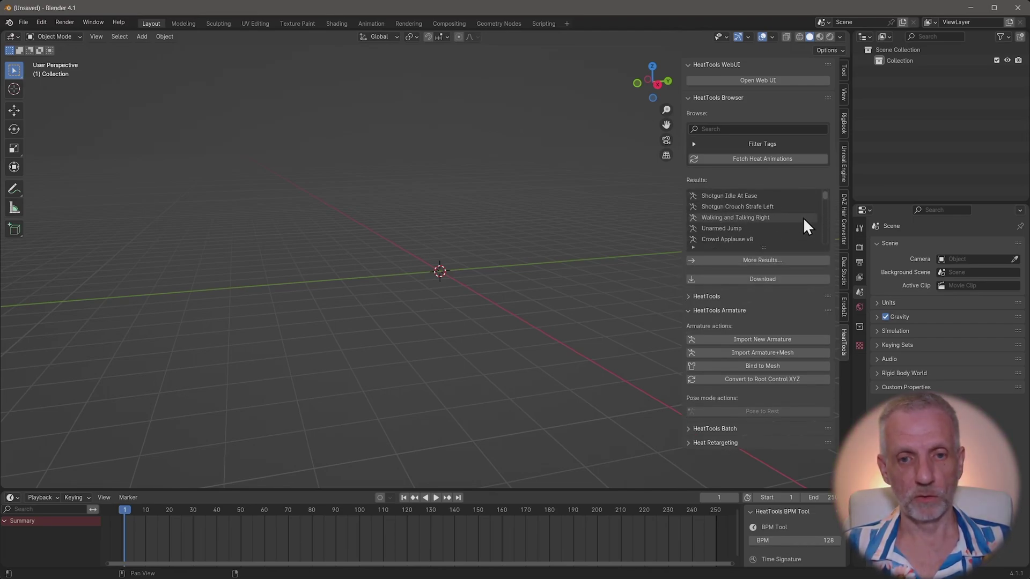
pyautogui.scroll(-3, 803, 217)
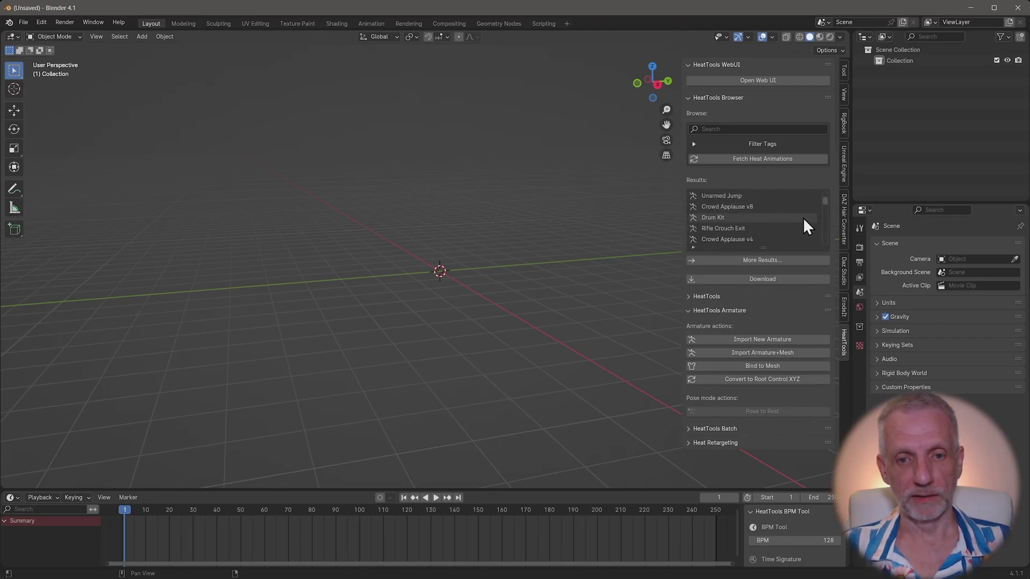
pyautogui.click(779, 129)
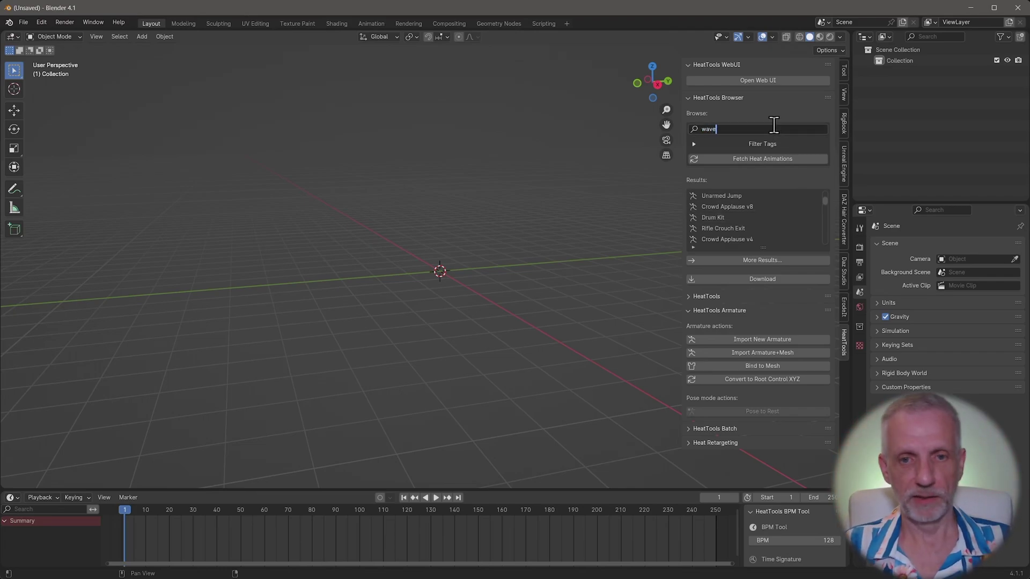
# Search HEAT animations for 'wave', select The Wave and download it into the scene
pyautogui.write('wave')
pyautogui.press('Return')
pyautogui.click(780, 159)
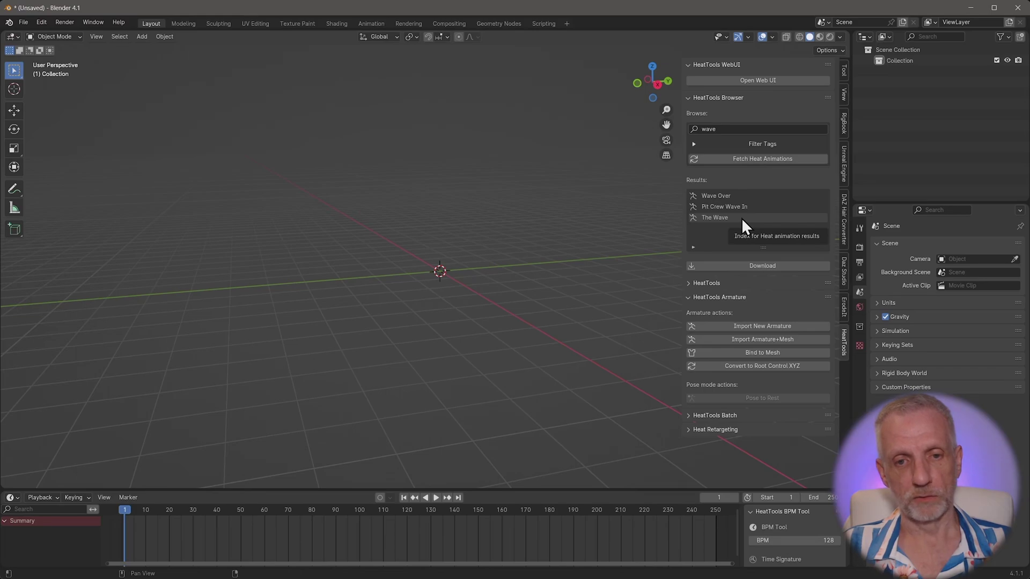
pyautogui.click(742, 217)
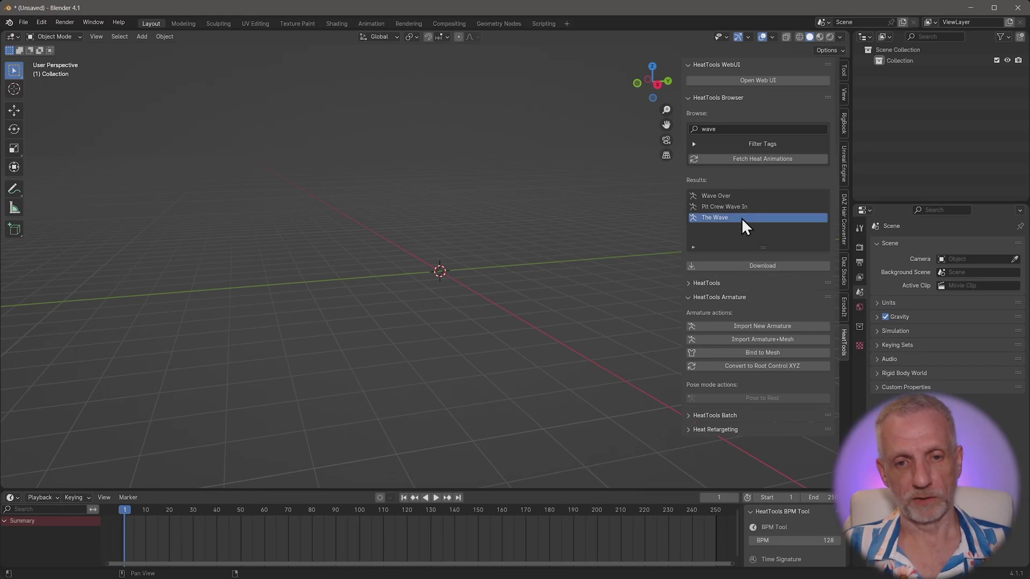
pyautogui.click(765, 267)
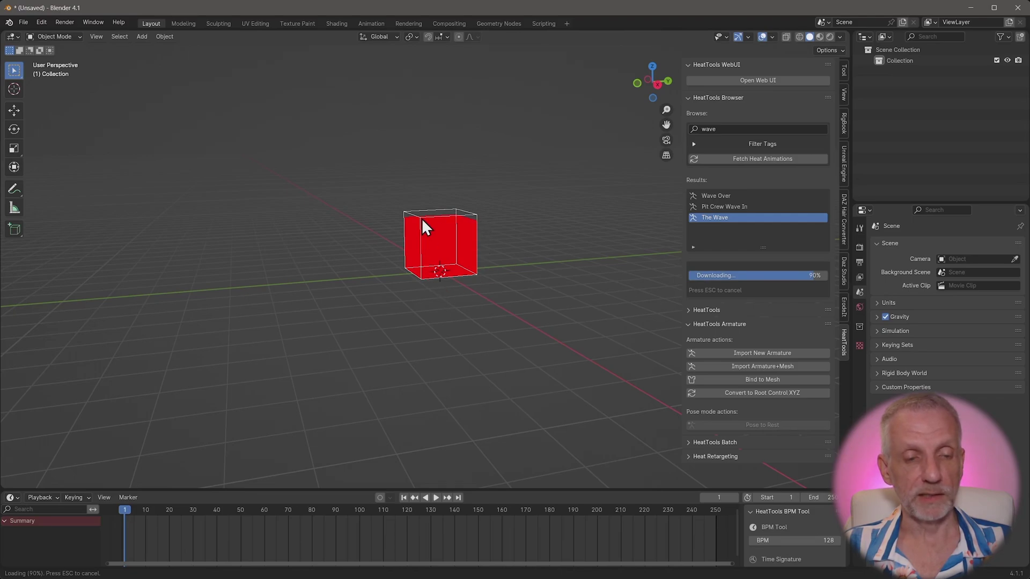
pyautogui.scroll(8, 454, 254)
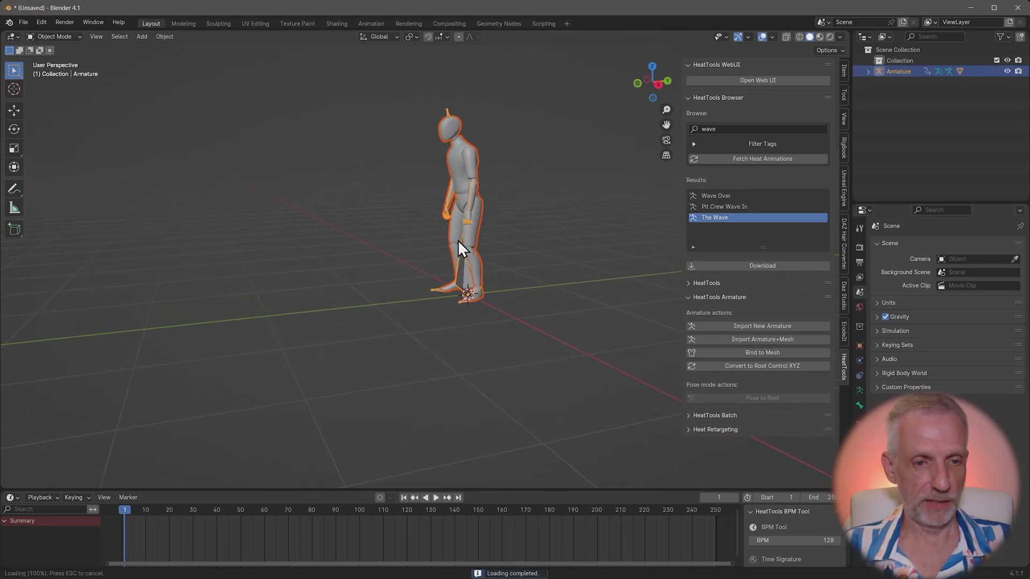
# Play The Wave from a near-front view, scrub forward and stop at frame 94
pyautogui.moveTo(469, 247); pyautogui.dragTo(523, 243, button='middle')
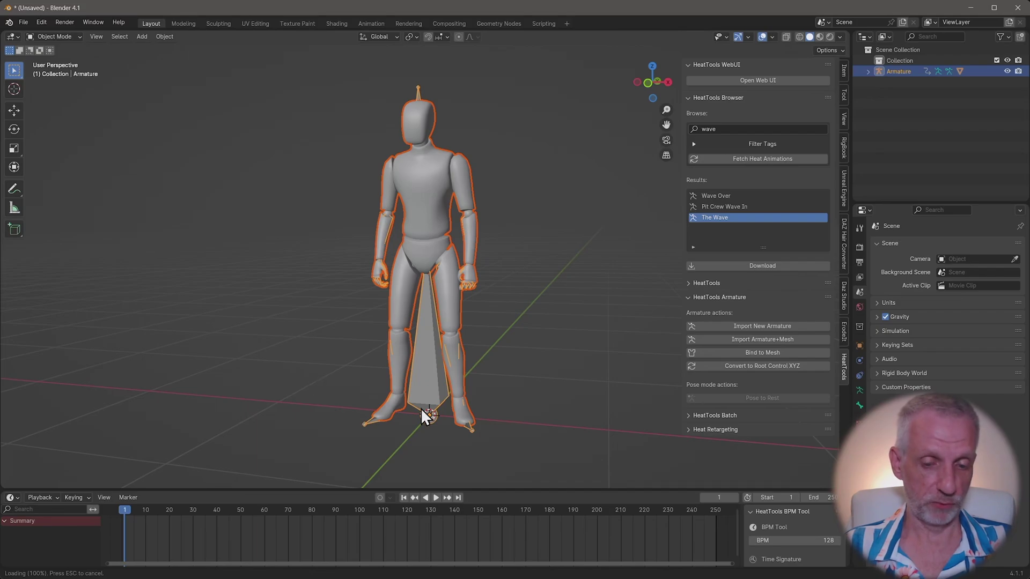
pyautogui.press('space')
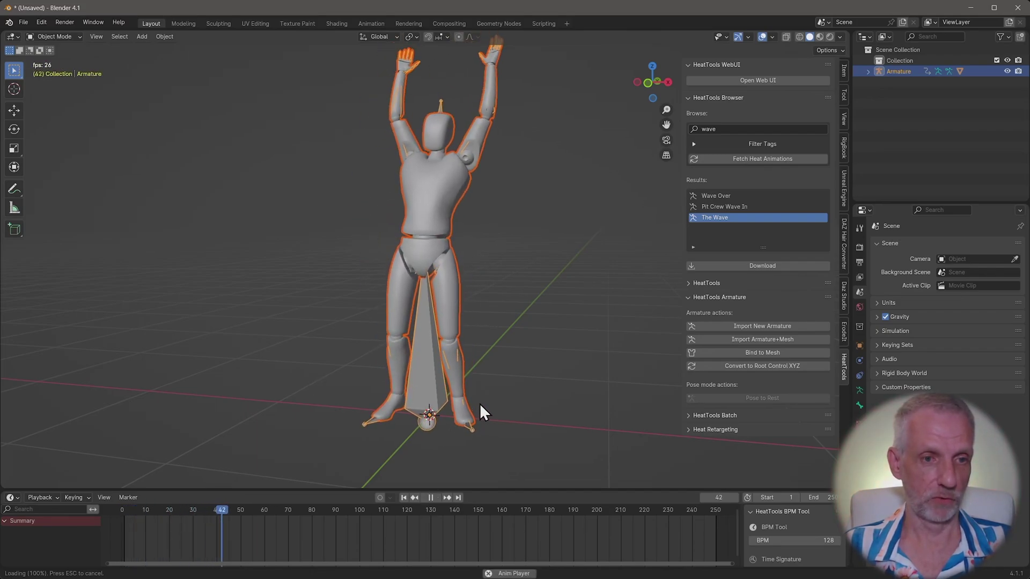
pyautogui.scroll(-3, 485, 339)
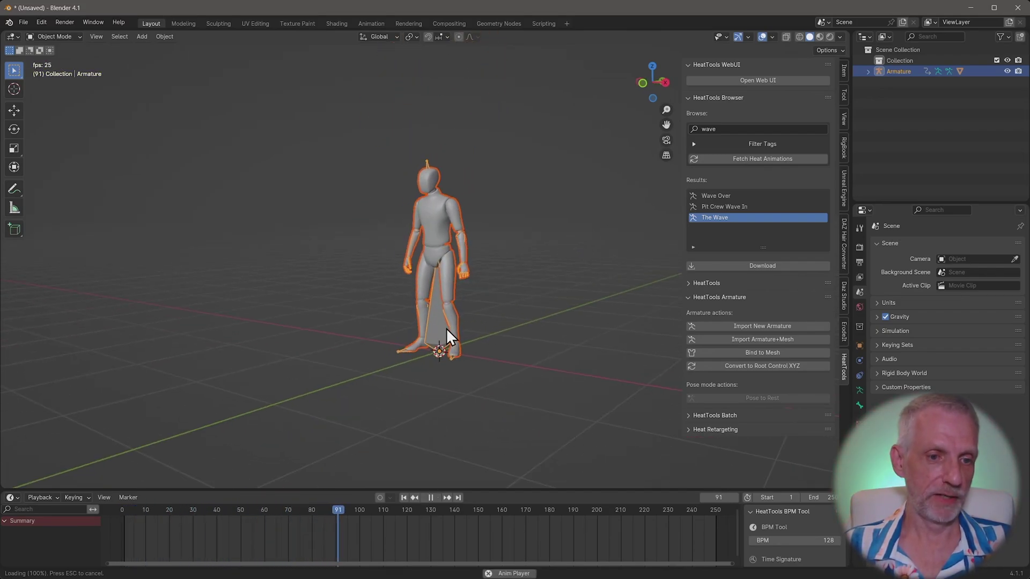
pyautogui.scroll(3, 508, 361)
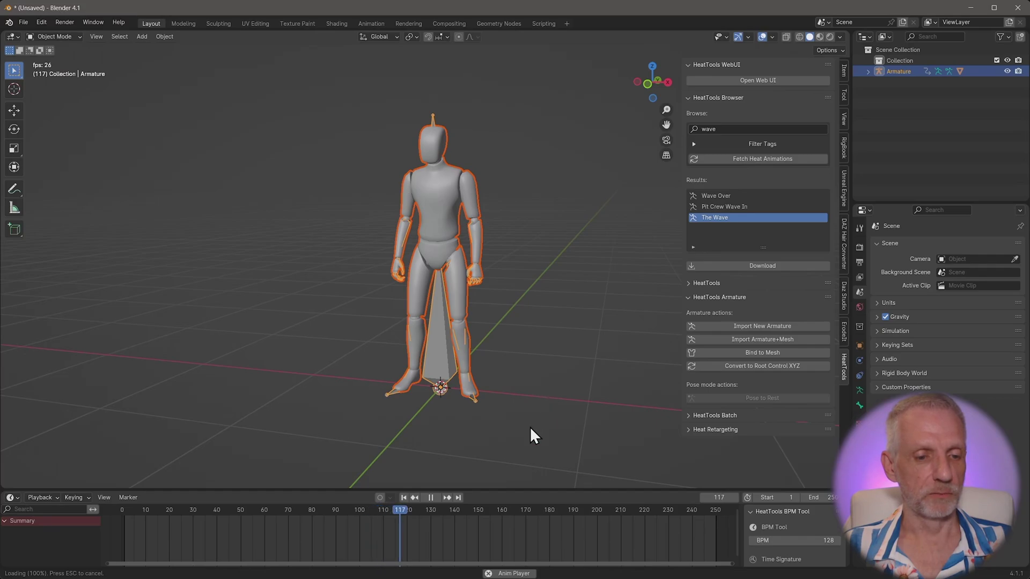
pyautogui.moveTo(421, 523); pyautogui.dragTo(345, 519)
pyautogui.press('space')
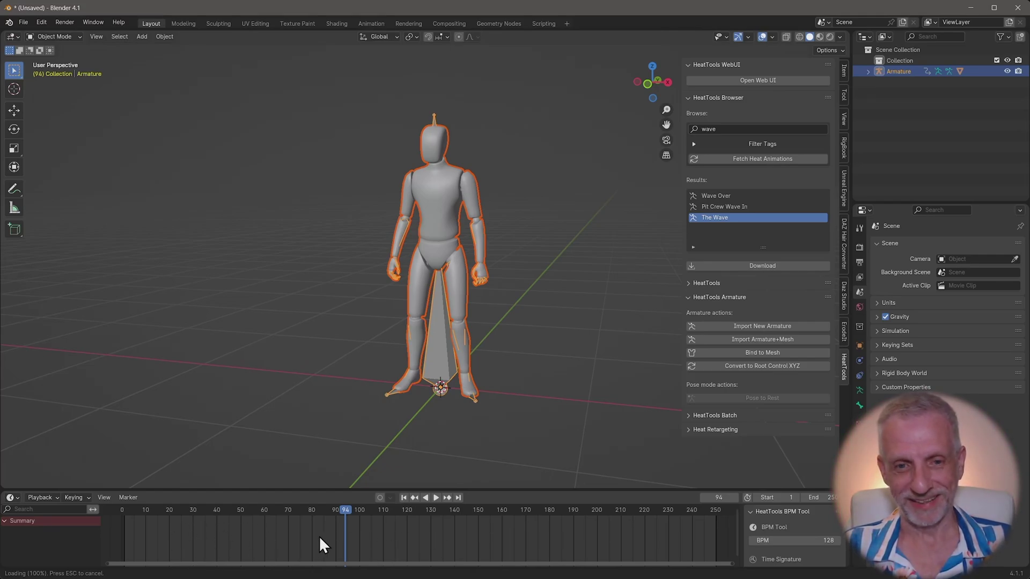
pyautogui.moveTo(471, 282); pyautogui.dragTo(428, 163, button='middle')
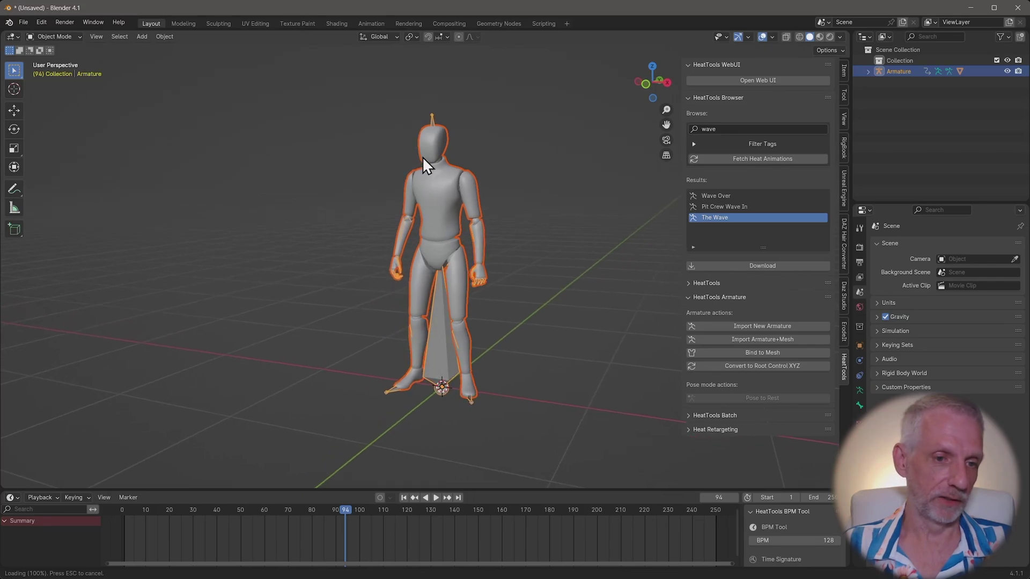
# Switch to material preview, turn off Bones in Viewport Overlays, and scrub to frame 74
pyautogui.click(819, 37)
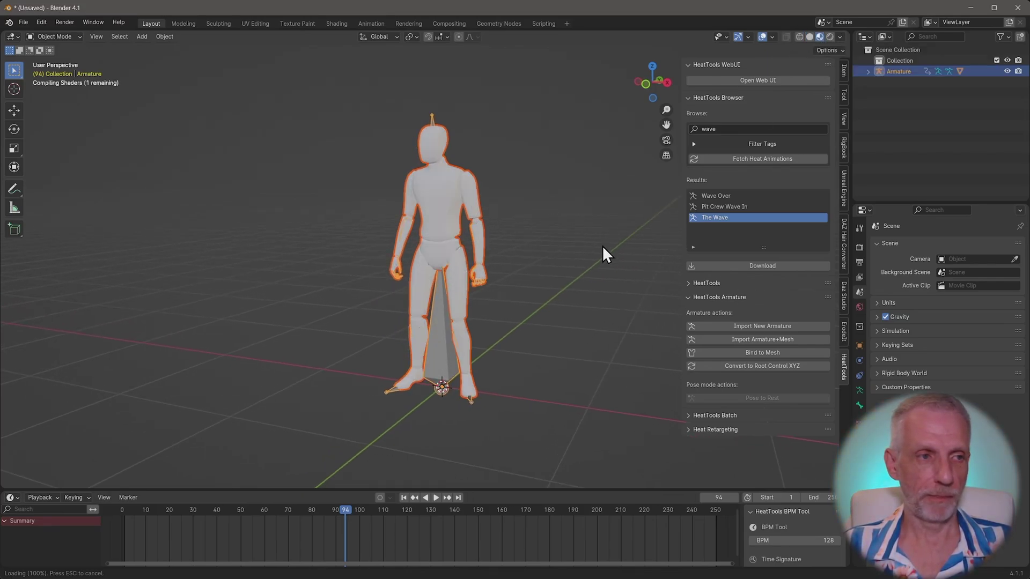
pyautogui.moveTo(574, 257); pyautogui.dragTo(536, 200, button='middle')
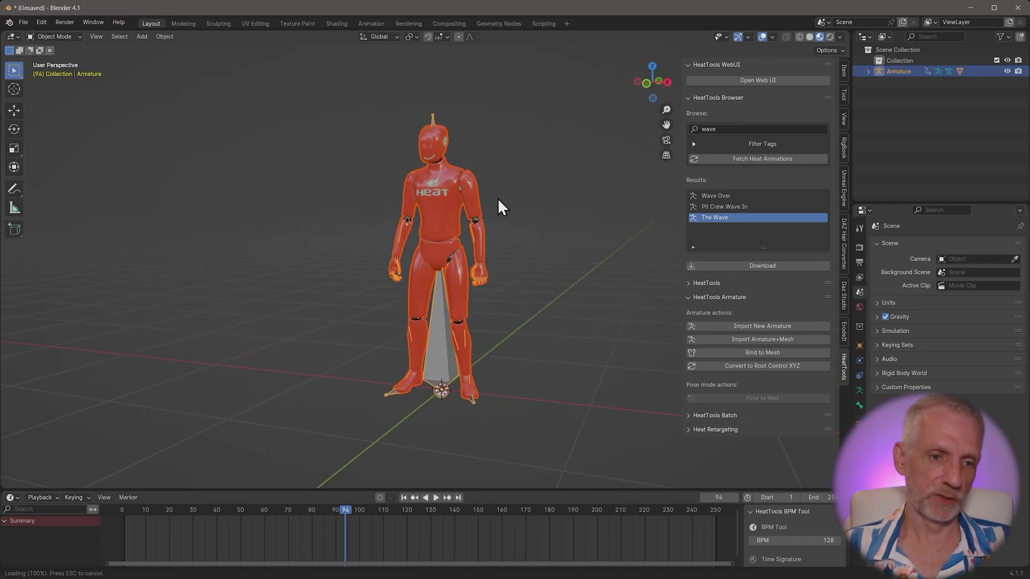
pyautogui.click(771, 37)
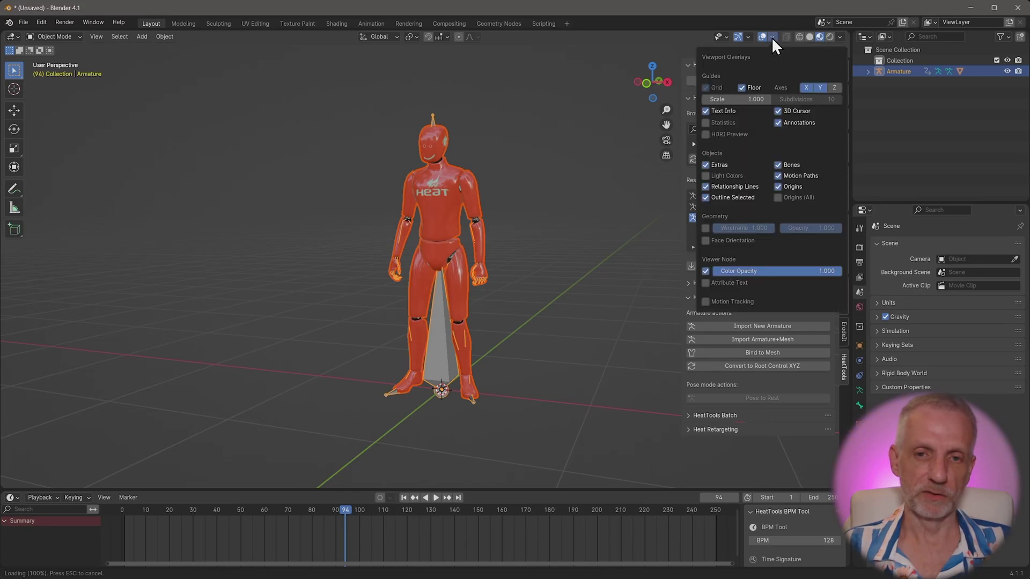
pyautogui.click(778, 165)
pyautogui.moveTo(667, 233); pyautogui.dragTo(585, 228, button='middle')
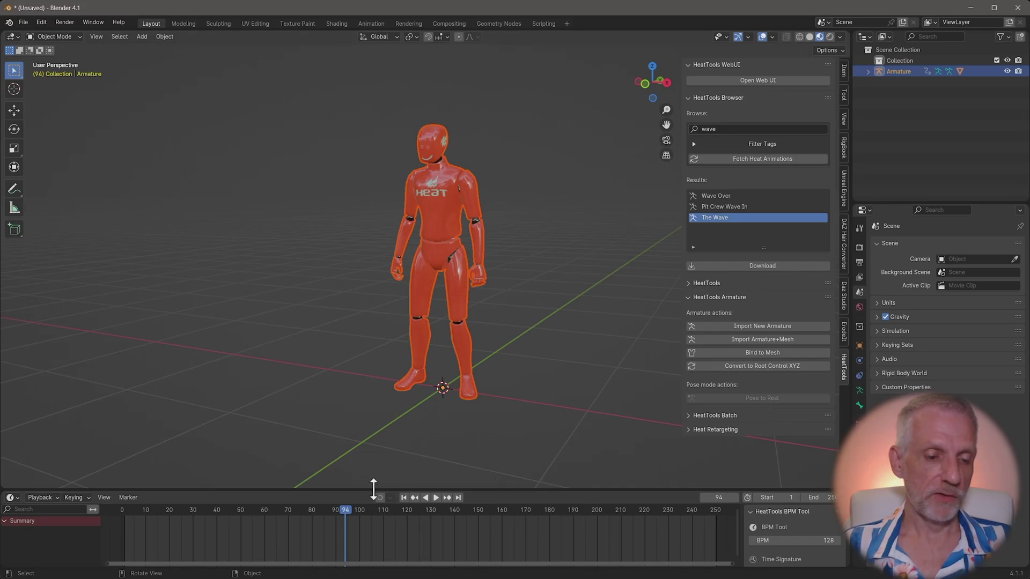
pyautogui.moveTo(347, 514)
pyautogui.mouseDown()
pyautogui.moveTo(305, 515)
pyautogui.moveTo(351, 515)
pyautogui.mouseUp()
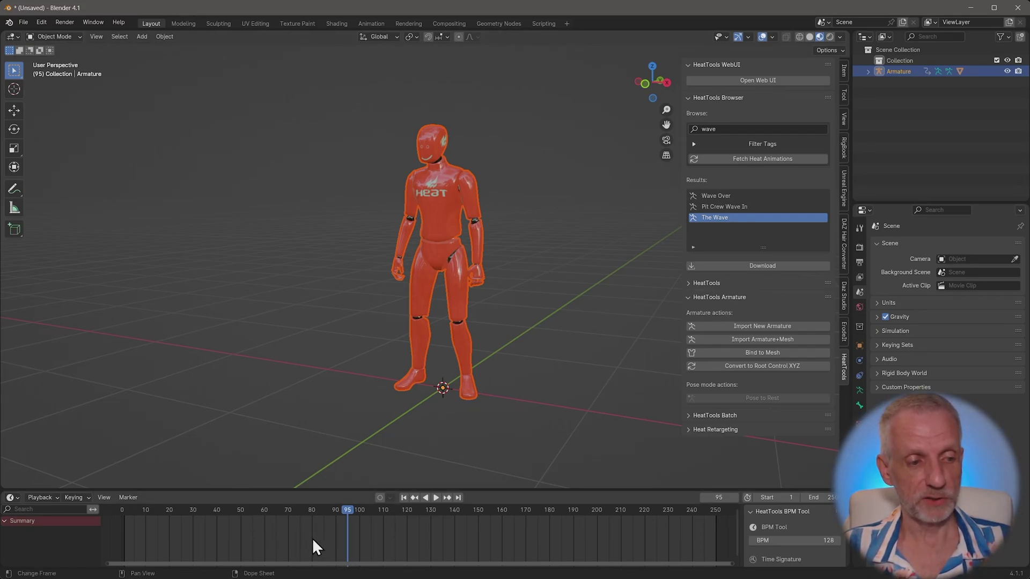
# Make the timeline area taller and change it to the Nonlinear Animation editor
pyautogui.moveTo(279, 491); pyautogui.dragTo(274, 447)
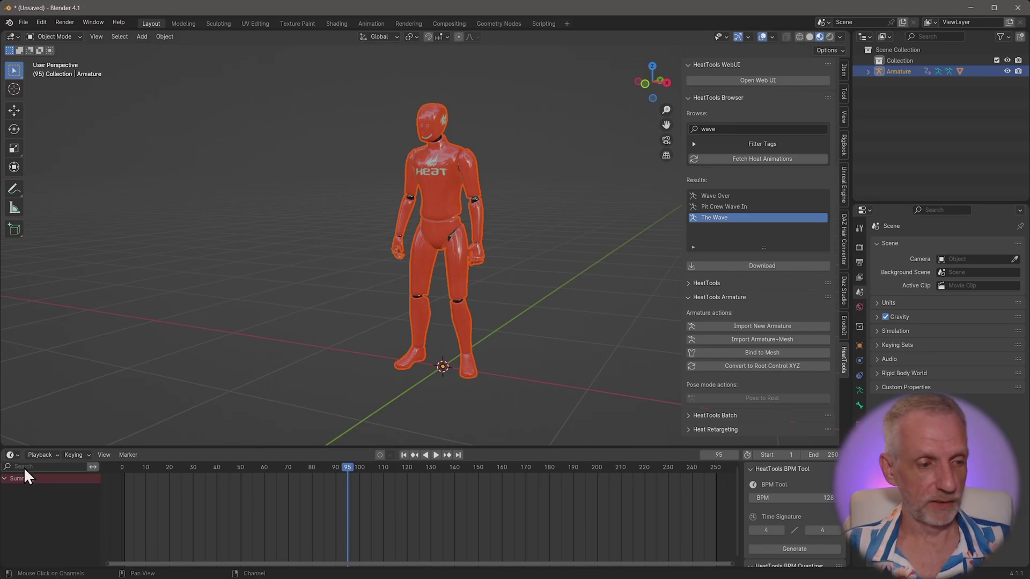
pyautogui.click(15, 453)
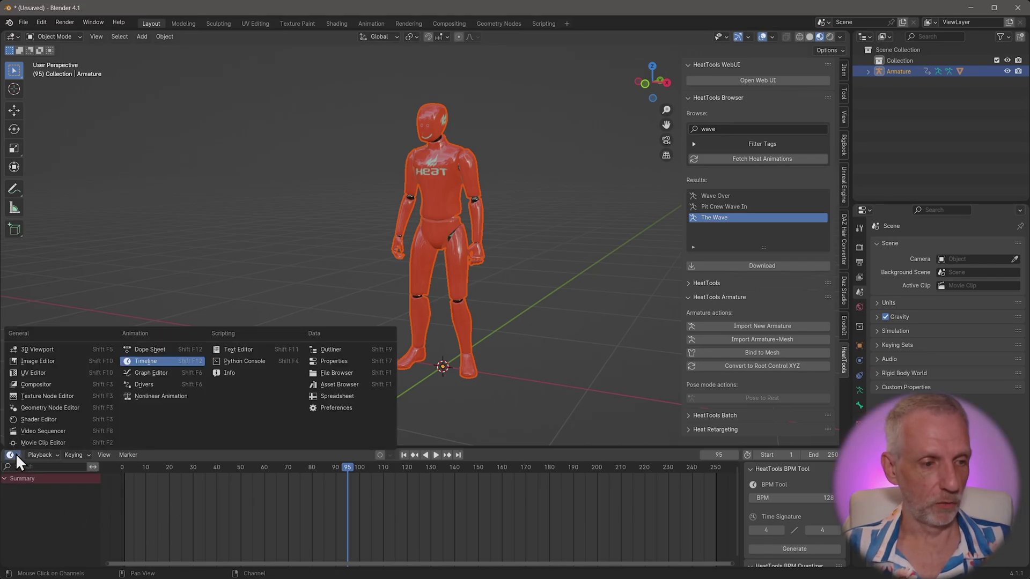
pyautogui.click(40, 455)
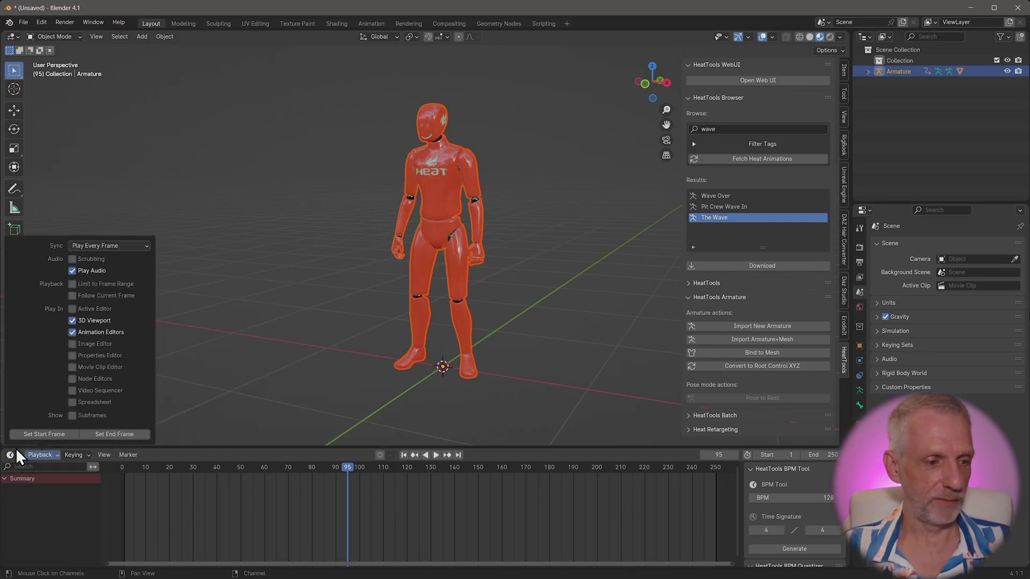
pyautogui.click(14, 452)
pyautogui.click(14, 452)
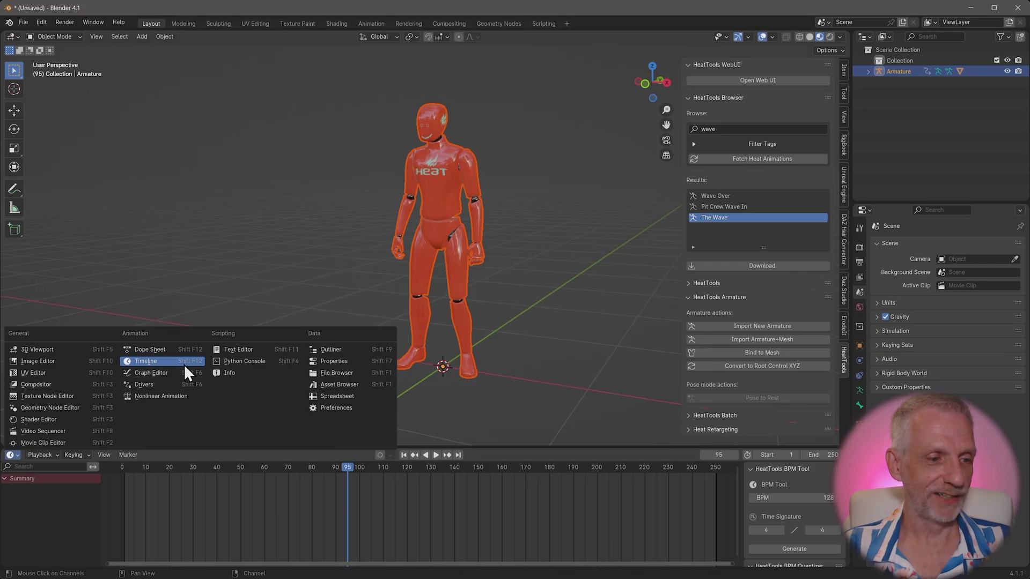
pyautogui.click(171, 396)
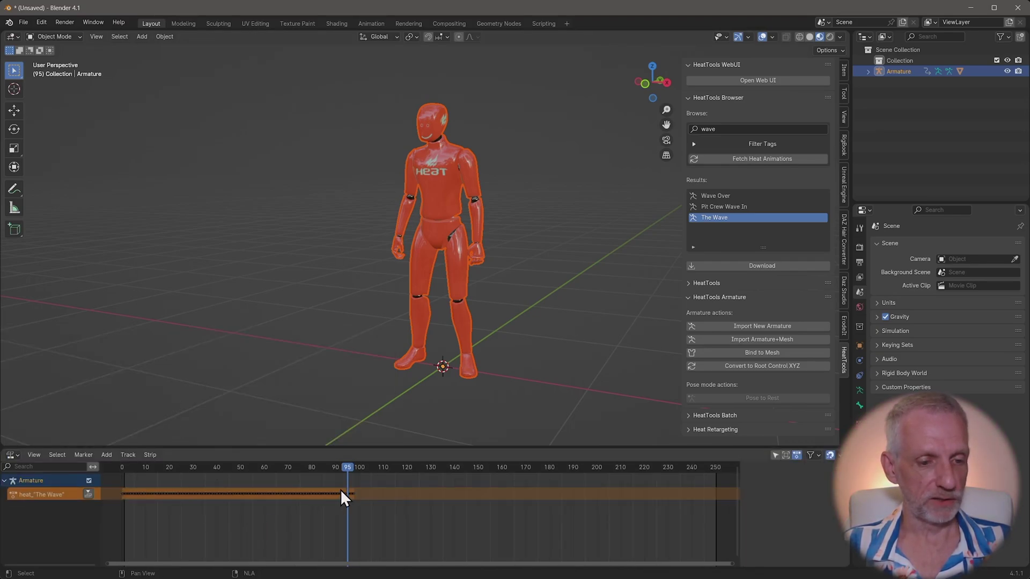
# Scrub and play The Wave strip, leaving the playhead near its end at frame 97
pyautogui.moveTo(349, 466); pyautogui.dragTo(354, 465)
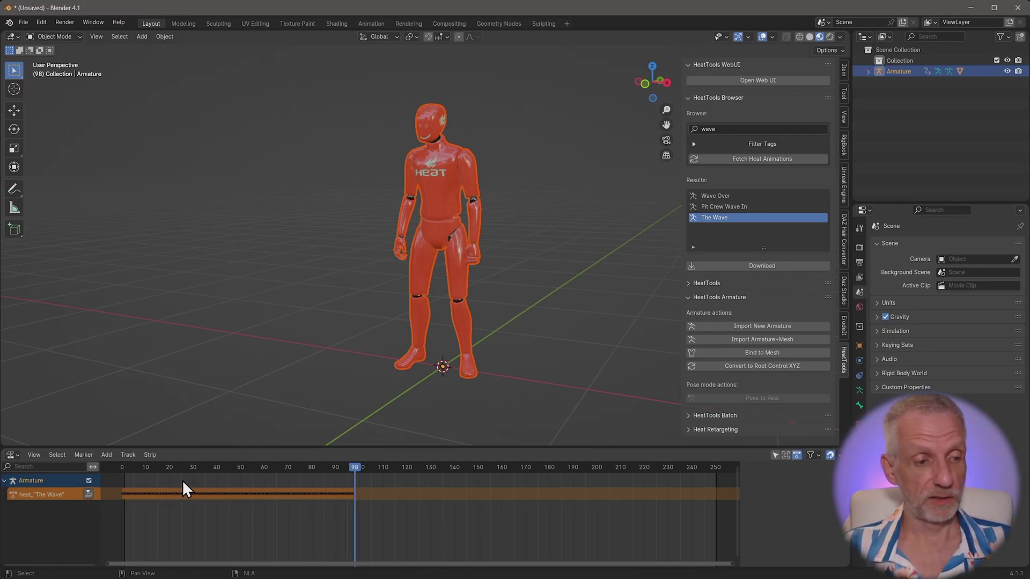
pyautogui.moveTo(348, 466); pyautogui.dragTo(185, 471)
pyautogui.press('space')
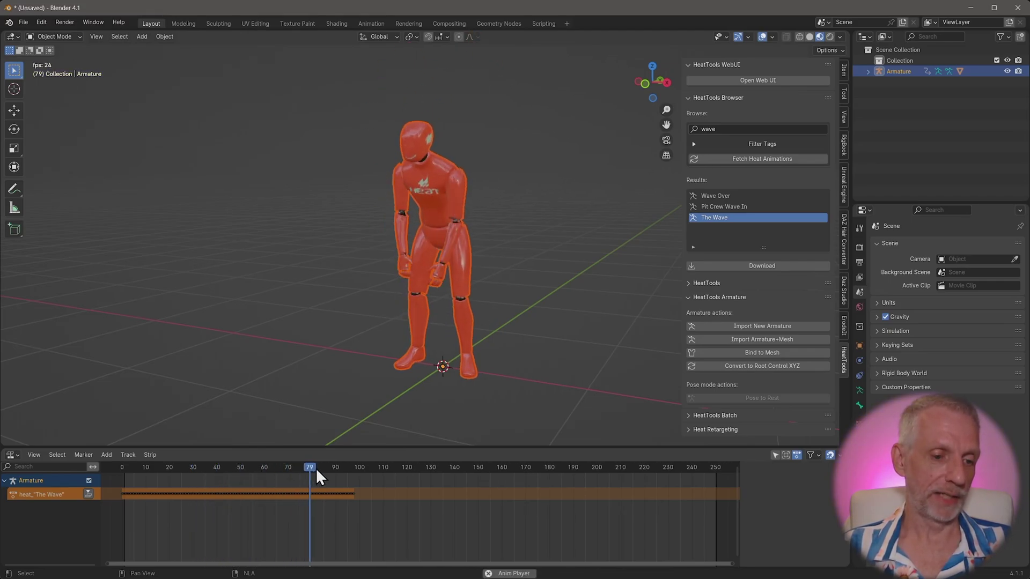
pyautogui.press('space')
pyautogui.moveTo(338, 465); pyautogui.dragTo(352, 467)
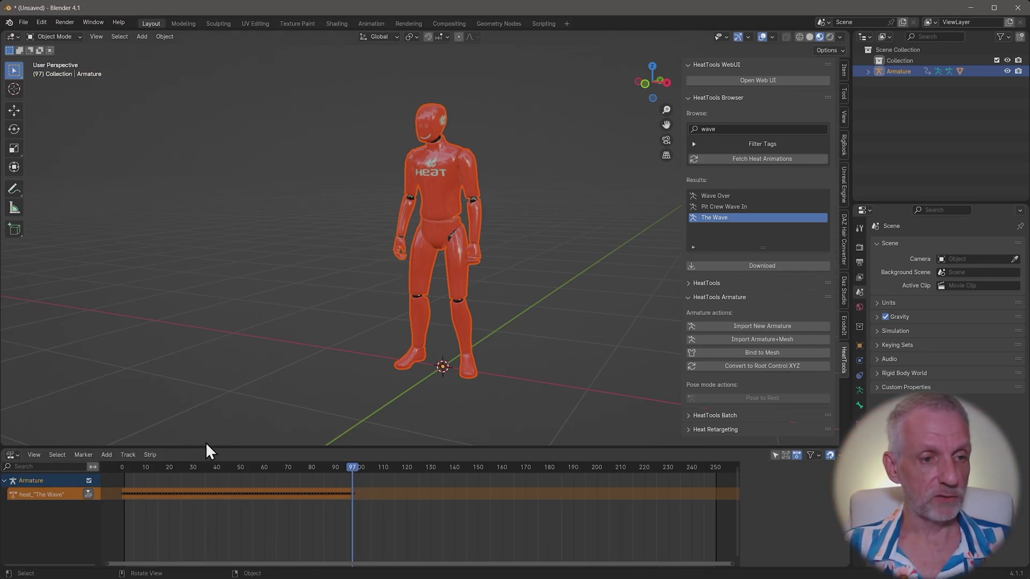
# Split the NLA area horizontally and make the new lower area a Timeline
pyautogui.rightClick(219, 446)
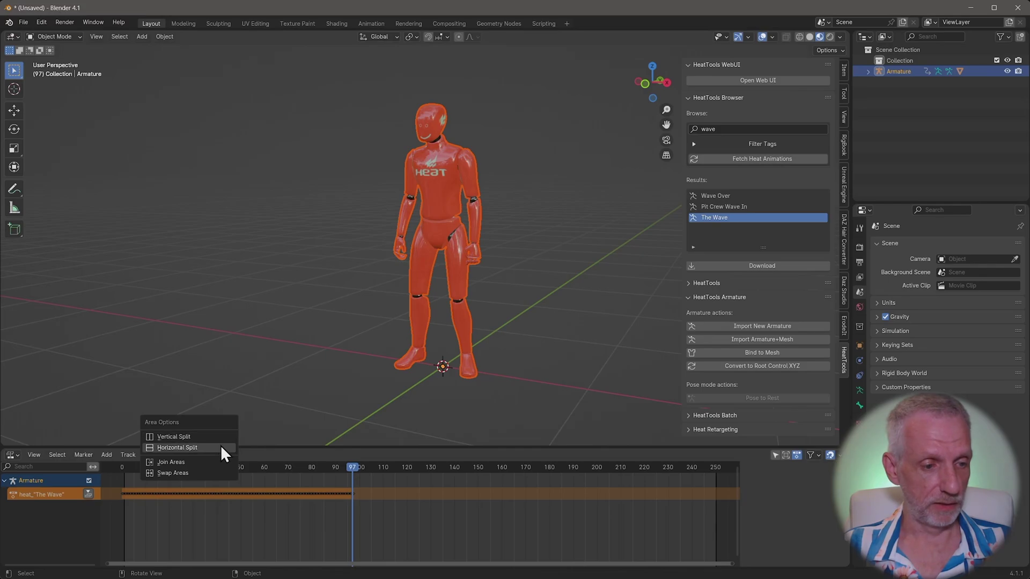
pyautogui.click(220, 445)
pyautogui.click(221, 403)
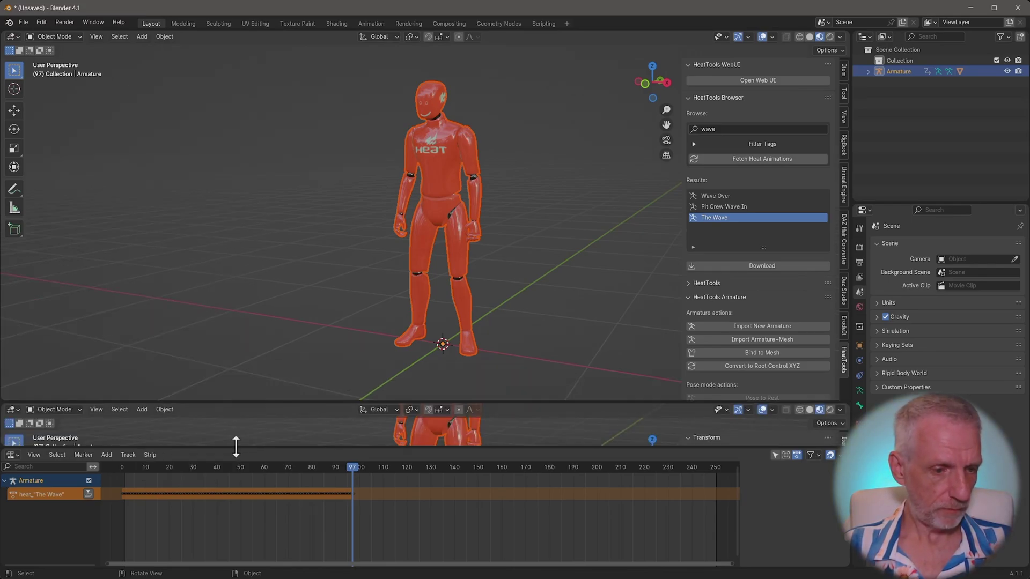
pyautogui.moveTo(236, 446); pyautogui.dragTo(236, 468)
pyautogui.click(15, 408)
pyautogui.moveTo(54, 409)
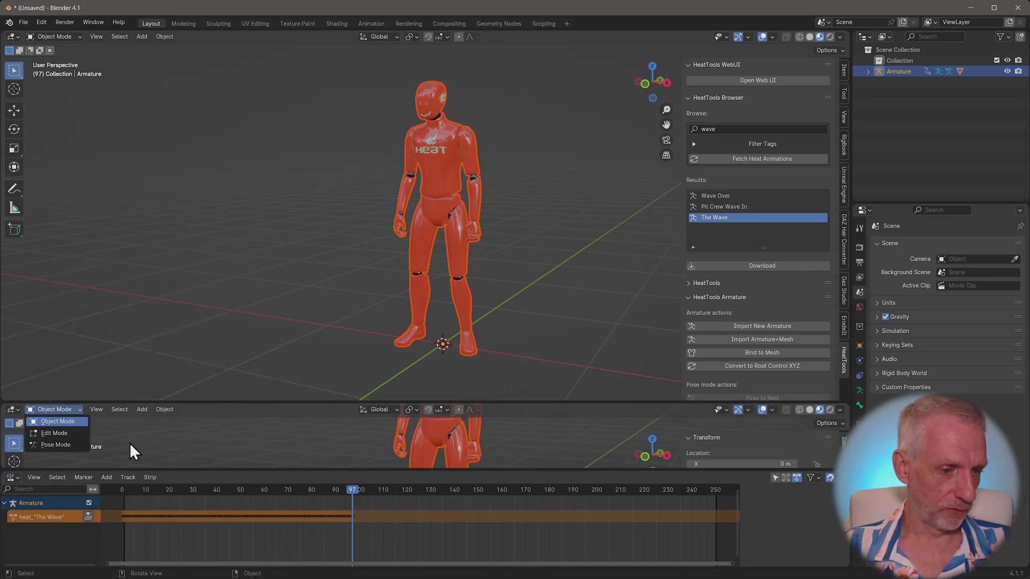
pyautogui.click(11, 410)
pyautogui.click(143, 453)
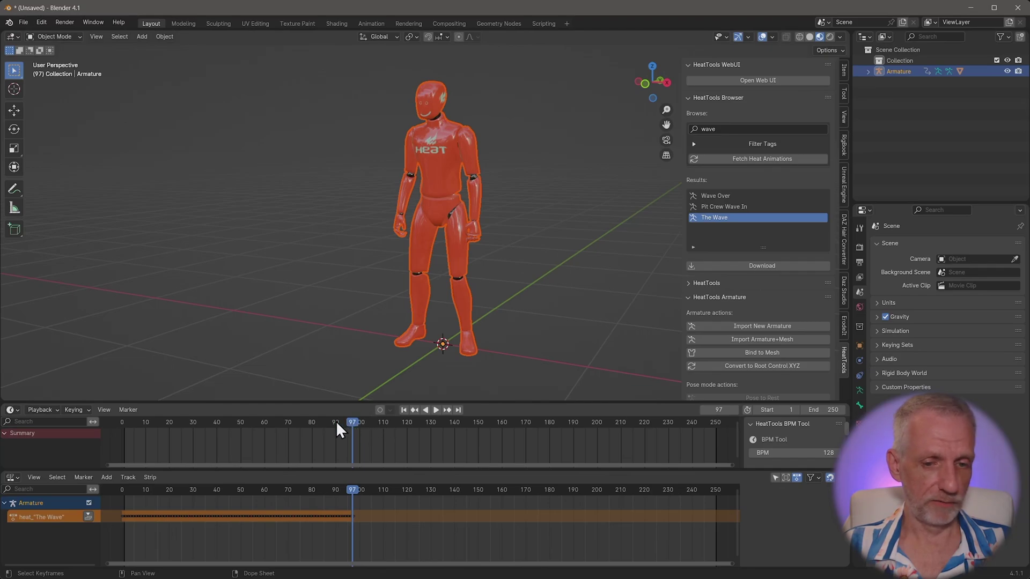
# Preview The Wave in the timeline and set the scene's End frame to 98
pyautogui.moveTo(337, 422)
pyautogui.mouseDown()
pyautogui.moveTo(345, 437)
pyautogui.moveTo(488, 438)
pyautogui.moveTo(352, 434)
pyautogui.mouseUp()
pyautogui.press('space')
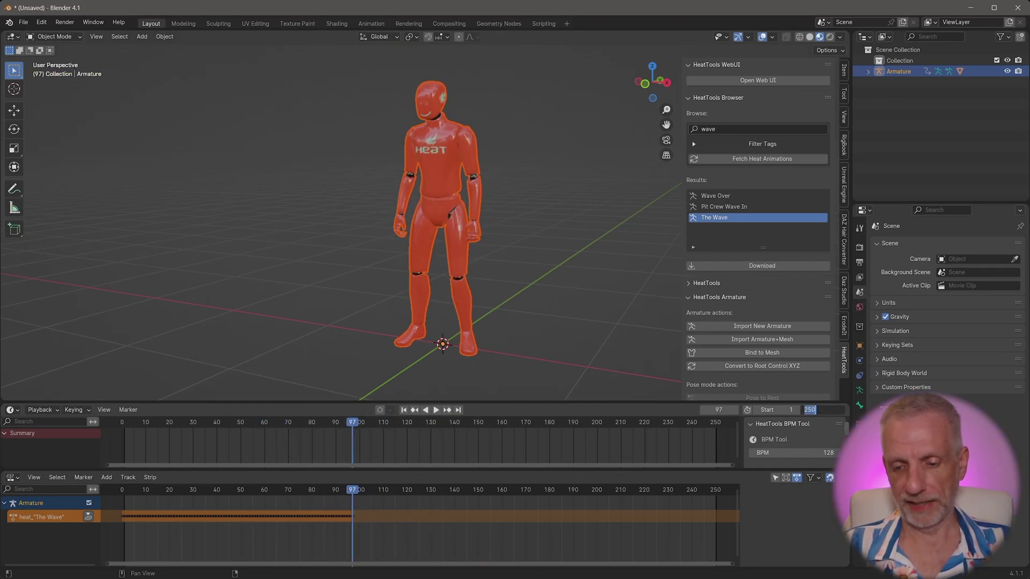
pyautogui.press('Return')
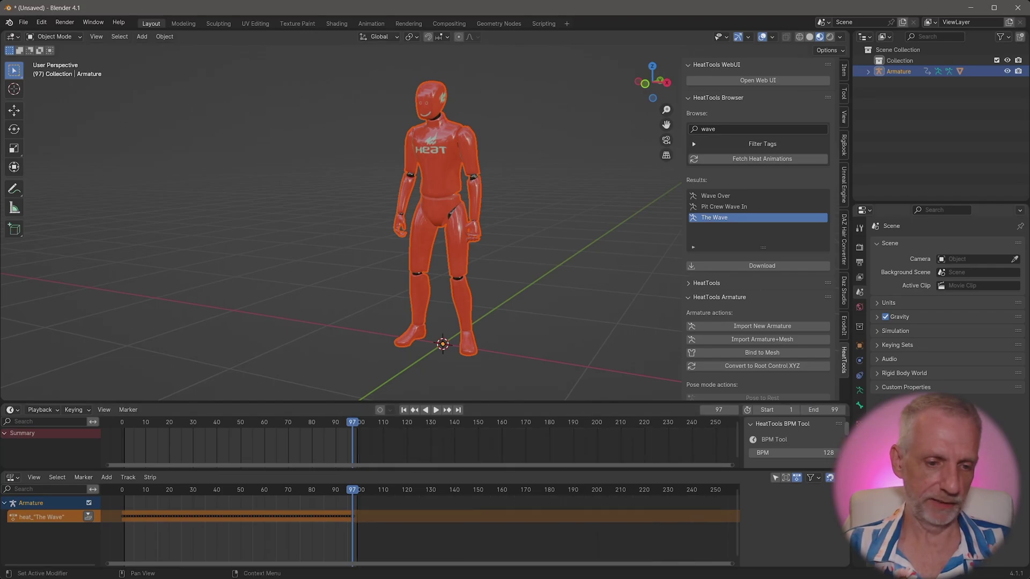
pyautogui.moveTo(349, 489); pyautogui.dragTo(352, 488)
pyautogui.click(817, 410)
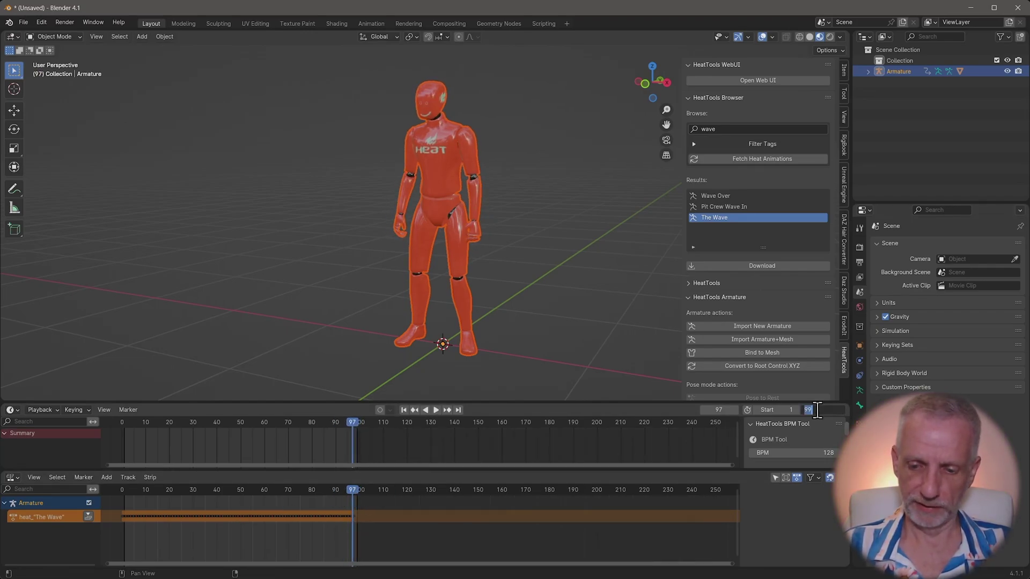
pyautogui.write('98')
pyautogui.press('Return')
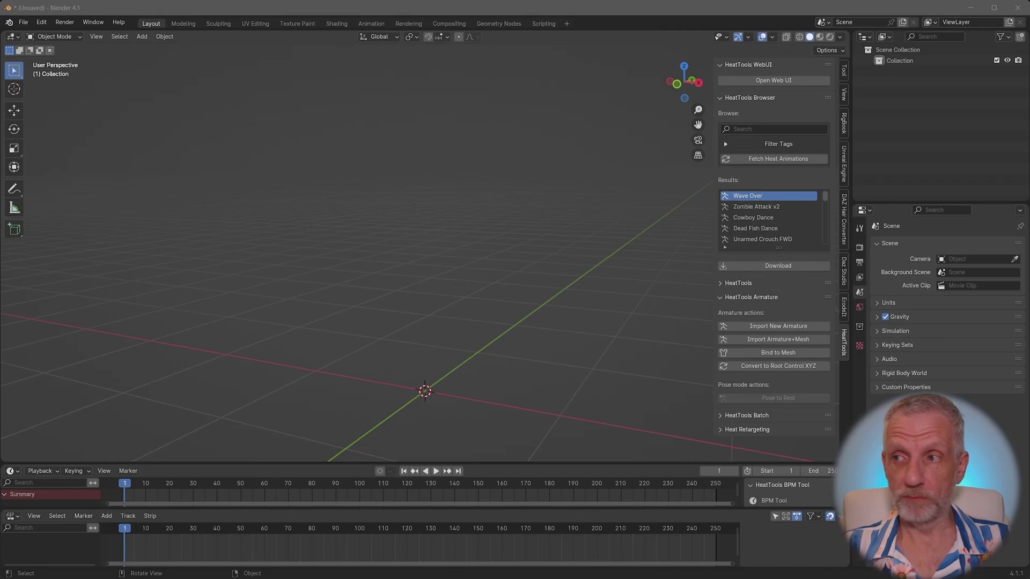
# Launch the HEAT Bridge Marketplace and move its window to the left
pyautogui.click(721, 81)
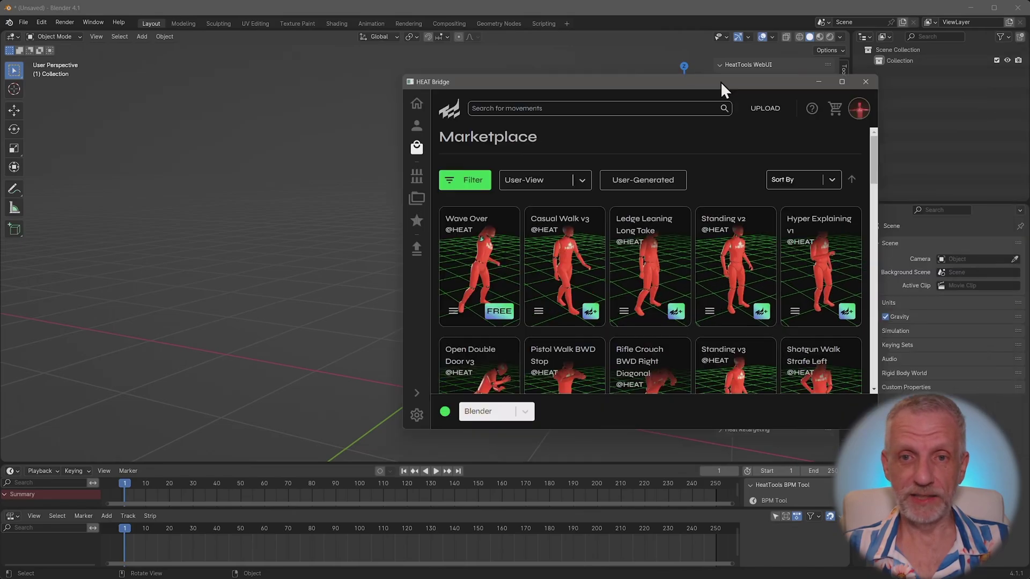
pyautogui.moveTo(720, 81); pyautogui.dragTo(444, 75)
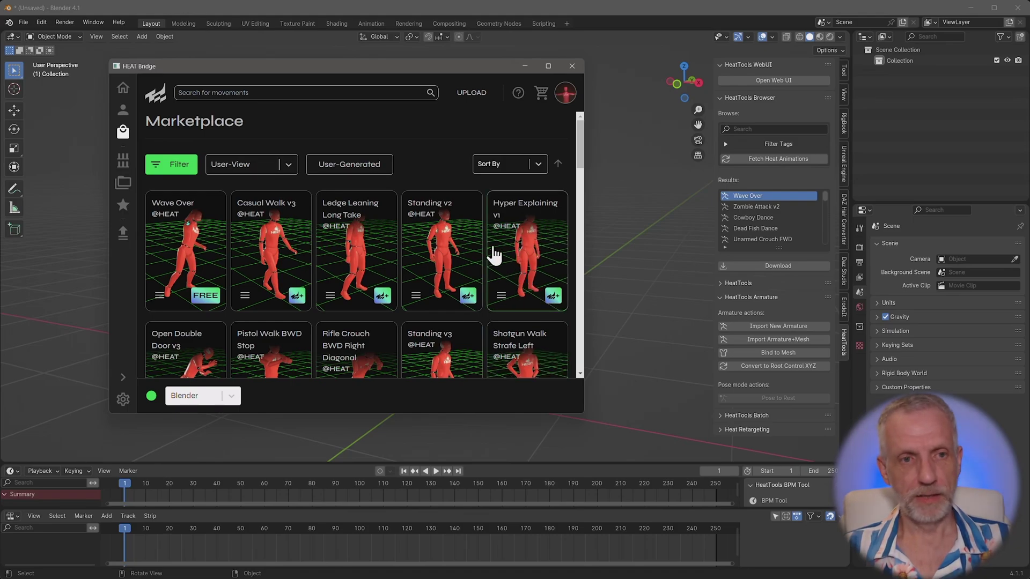
pyautogui.moveTo(481, 68); pyautogui.dragTo(485, 67)
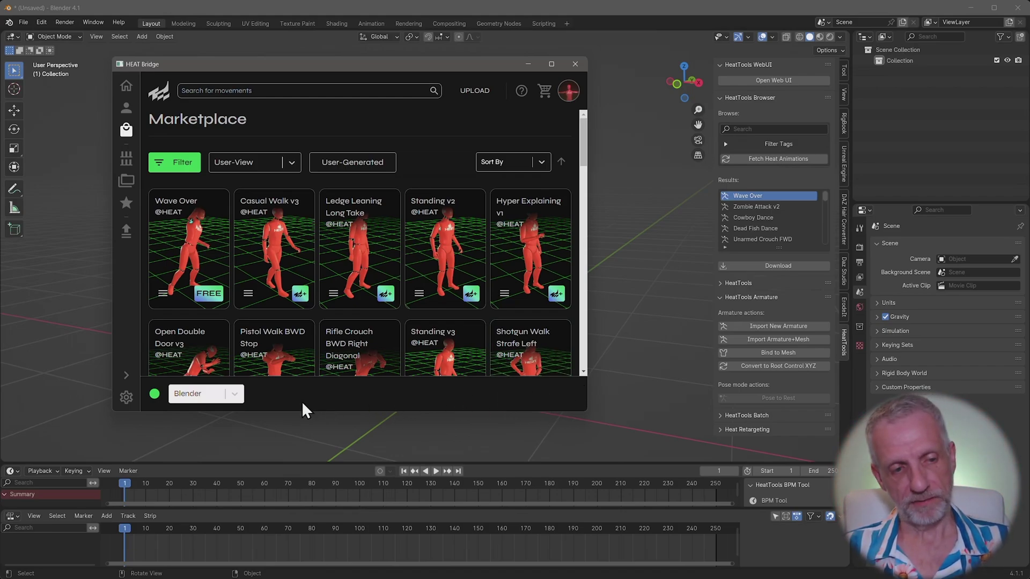
# Keep Blender as the target application and enable export onto a new character model
pyautogui.click(236, 397)
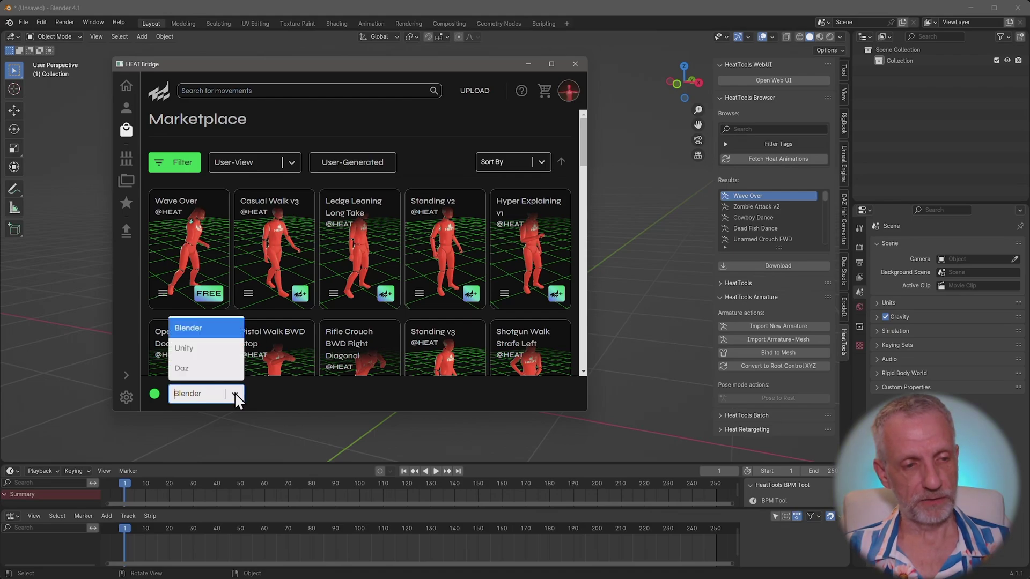
pyautogui.click(204, 333)
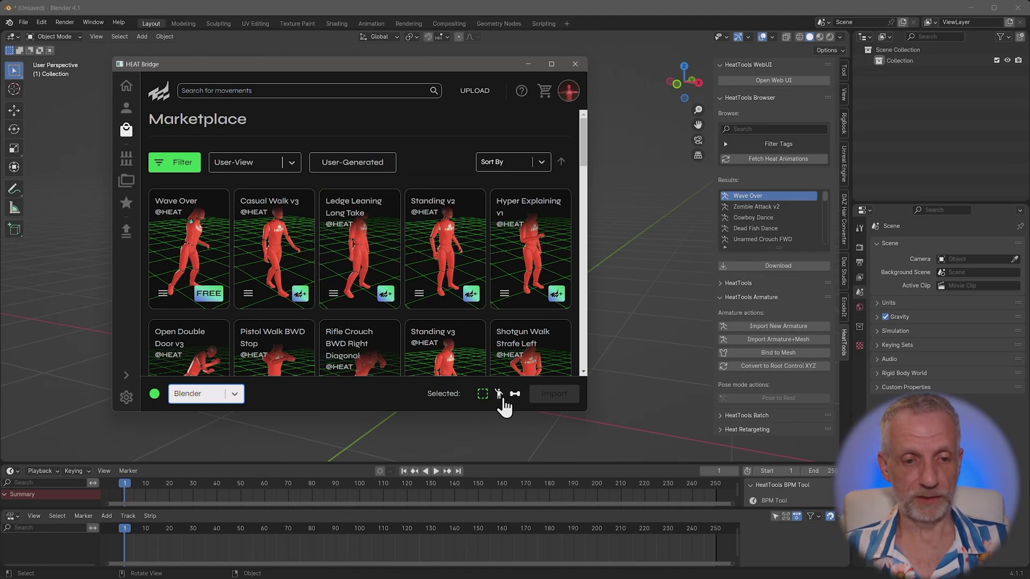
pyautogui.click(499, 394)
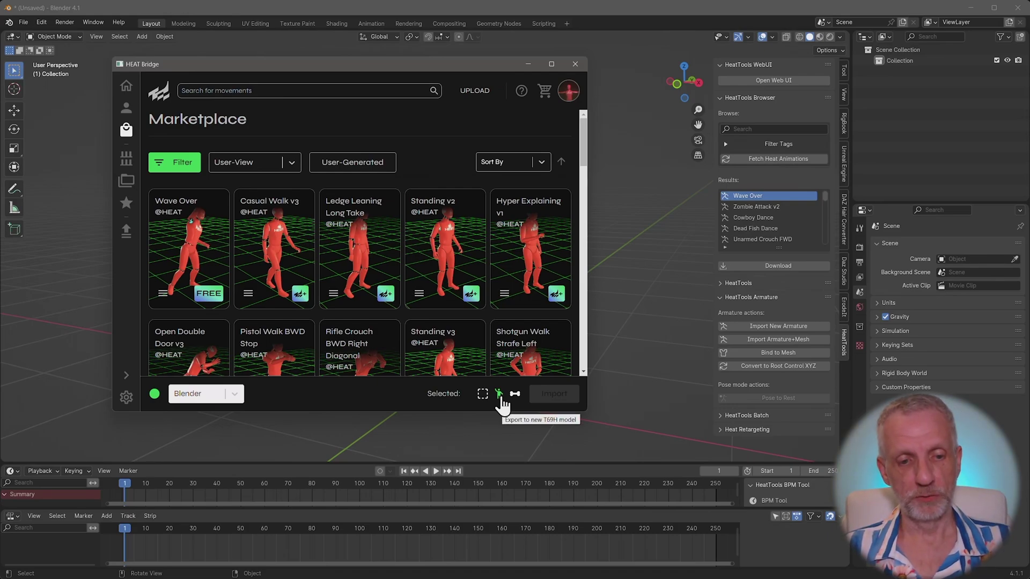
# Search movements for 'st', select Standing v1, and import it into Blender
pyautogui.click(325, 92)
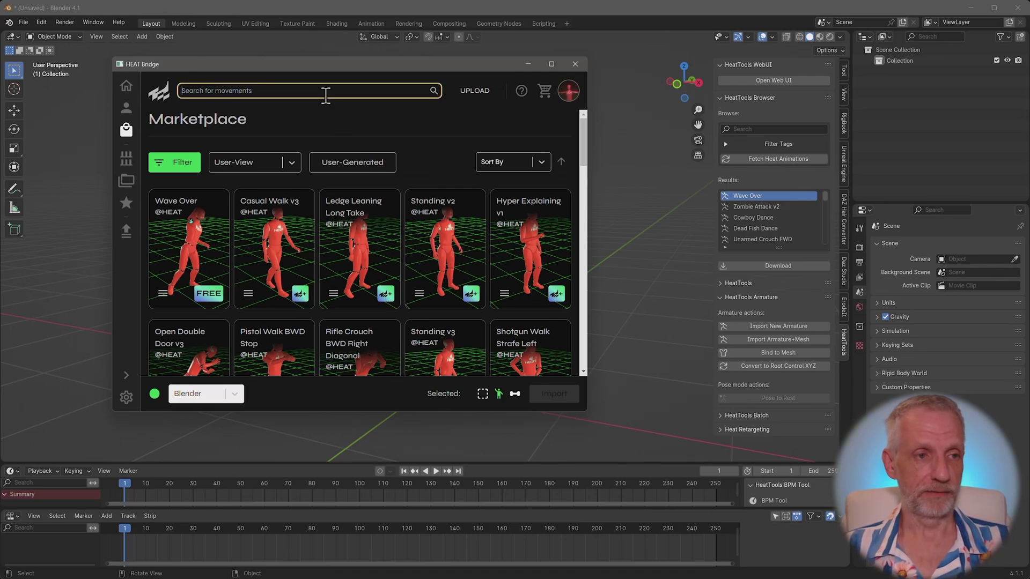
pyautogui.write('standing')
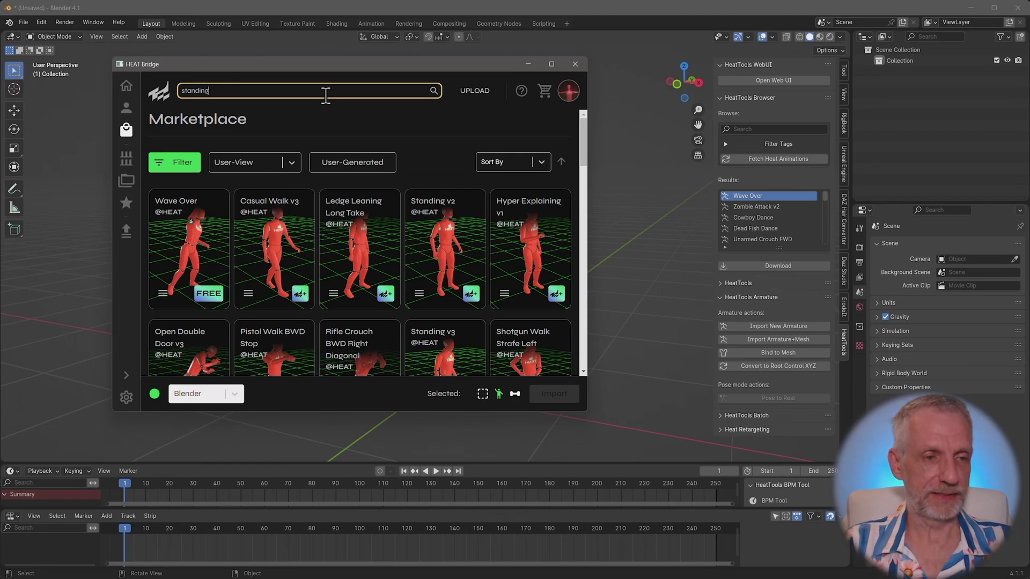
pyautogui.click(493, 134)
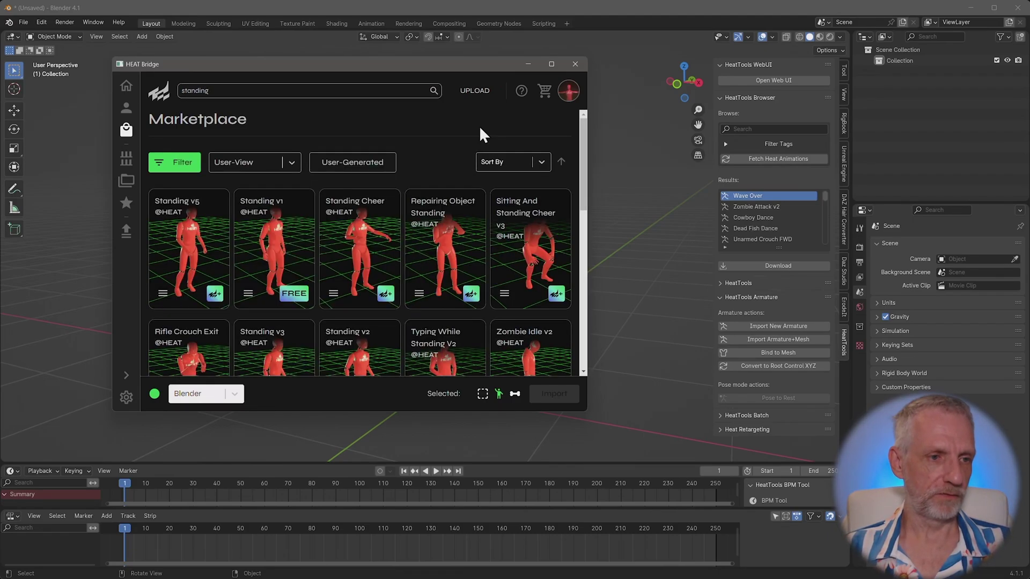
pyautogui.click(278, 251)
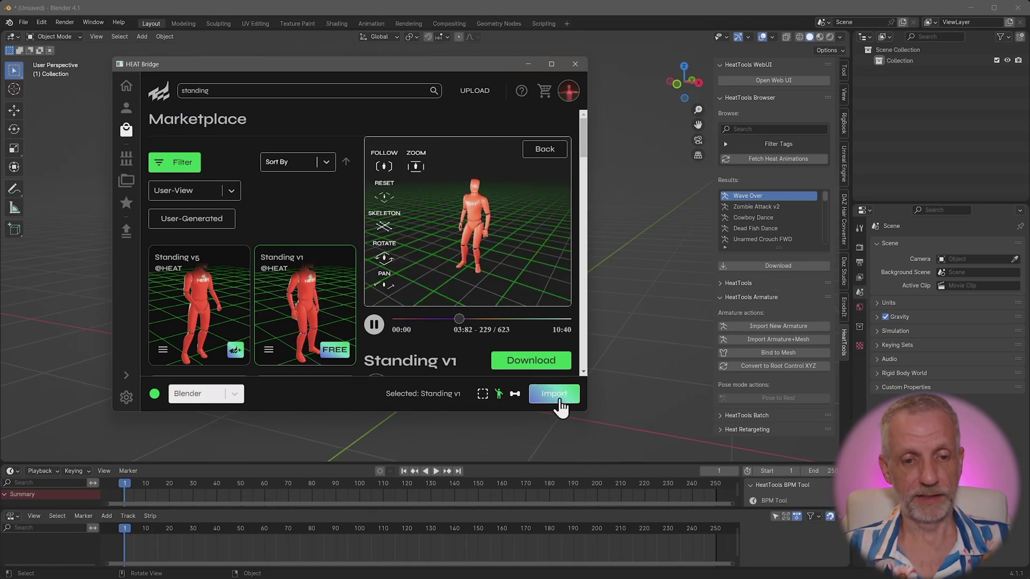
pyautogui.click(558, 401)
pyautogui.click(801, 328)
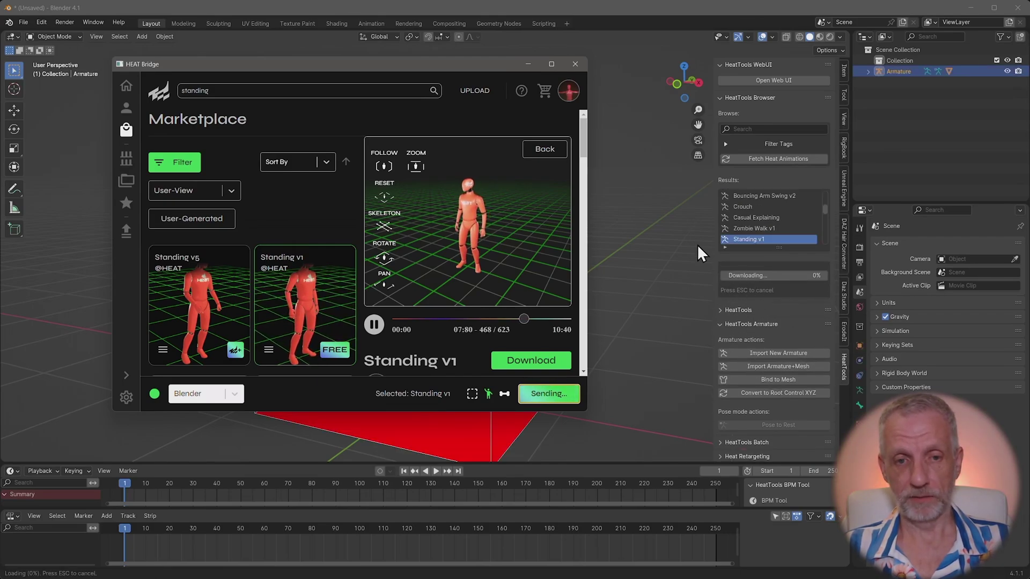
# Move HEAT Bridge aside, select the mannequin, stop playback at frame 232, and activate the armature
pyautogui.moveTo(485, 66); pyautogui.dragTo(1029, 65)
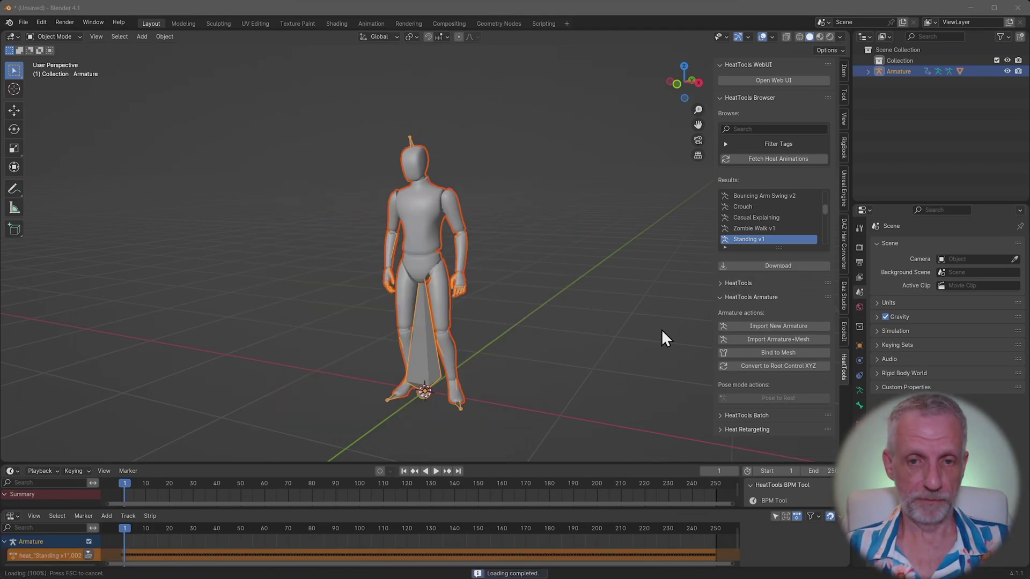
pyautogui.click(451, 256)
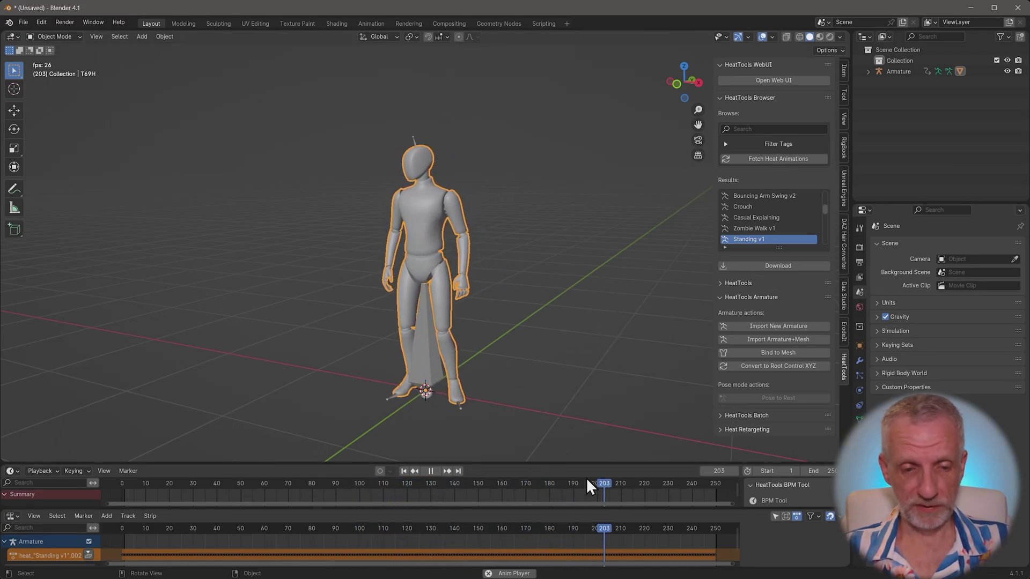
pyautogui.click(430, 471)
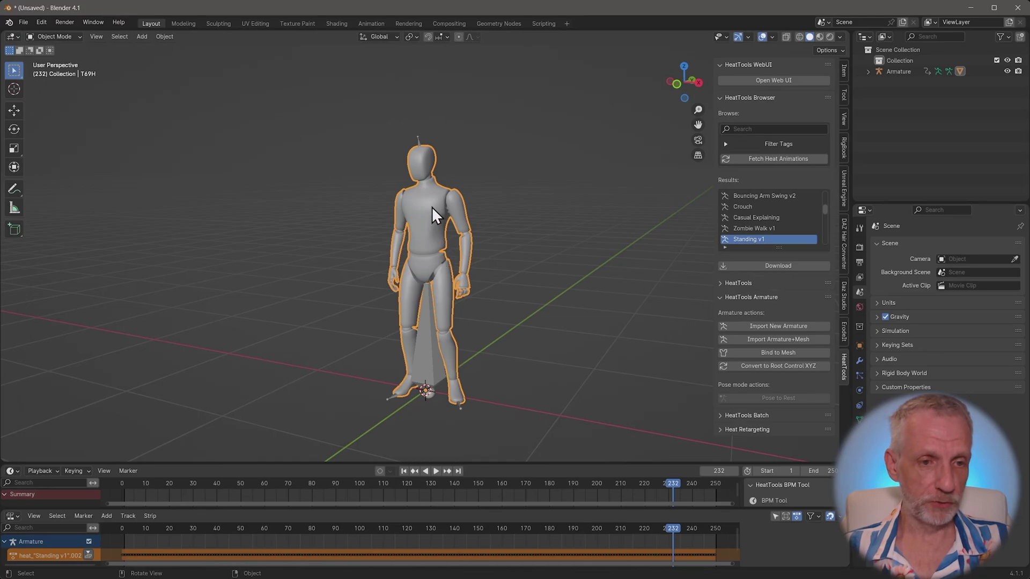
pyautogui.click(429, 343)
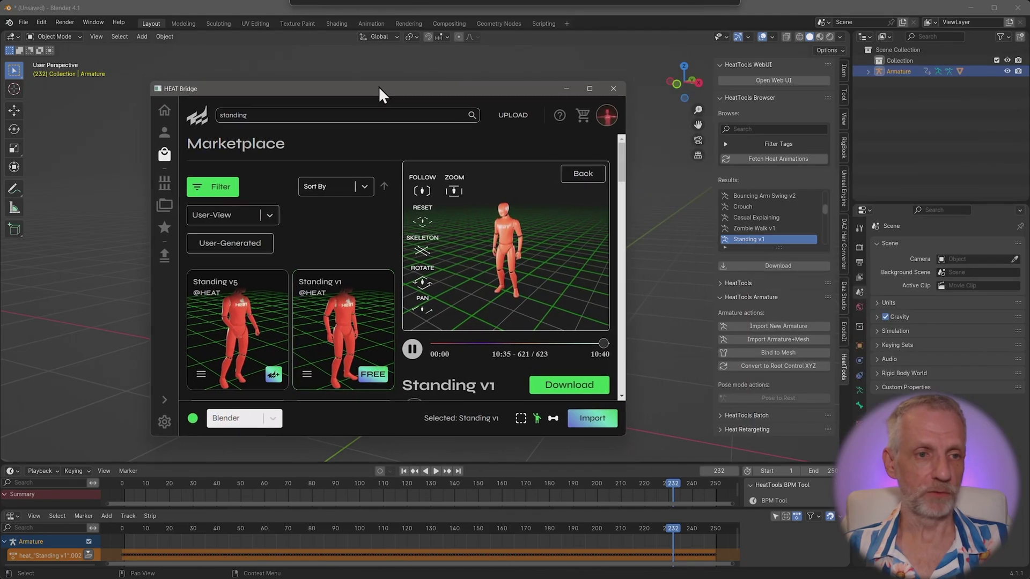
# Replace the HEAT Bridge marketplace search 'standing' with 'wave' and show the results
pyautogui.click(236, 105)
pyautogui.hotkey('ctrl', 'a')
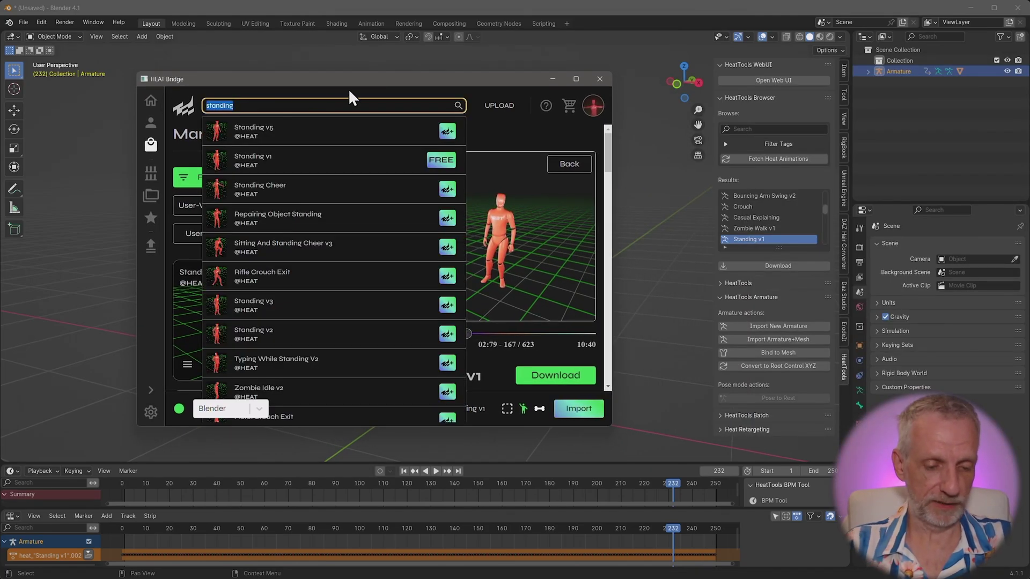
pyautogui.write('wave')
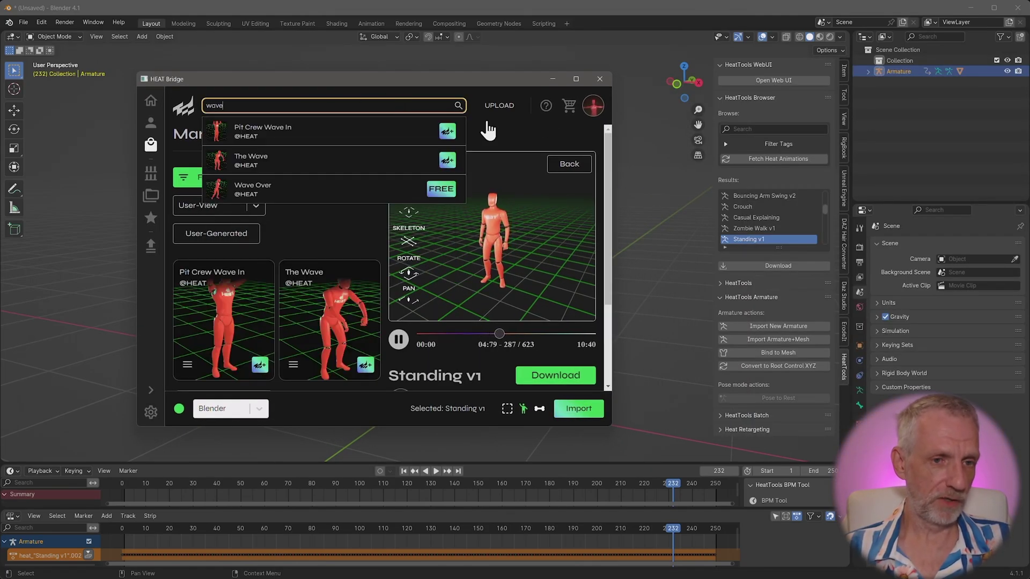
pyautogui.click(499, 143)
pyautogui.scroll(-1, 239, 338)
# Send the Wave Over animation to Blender and move the Bridge window aside
pyautogui.click(237, 330)
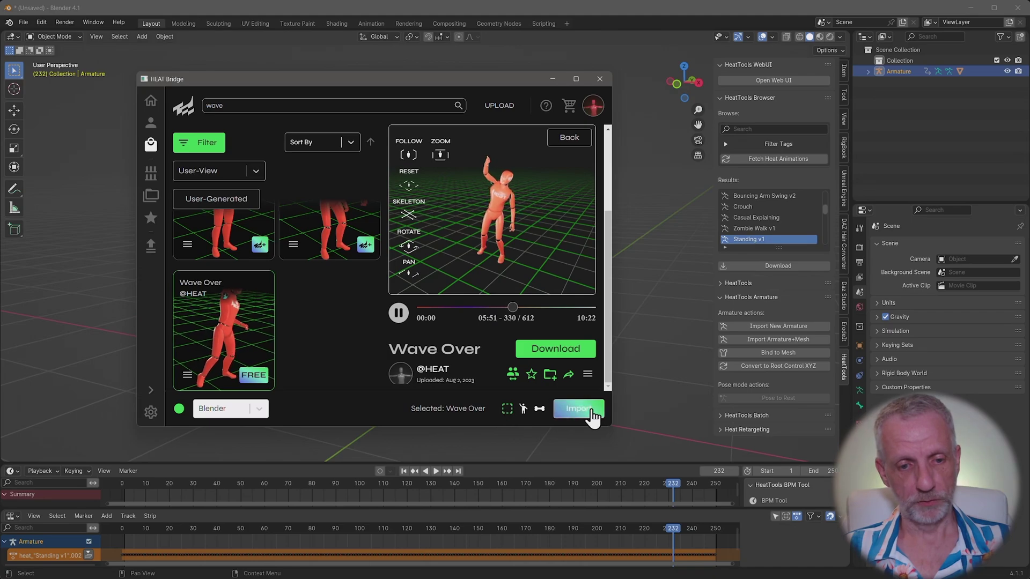
pyautogui.click(589, 409)
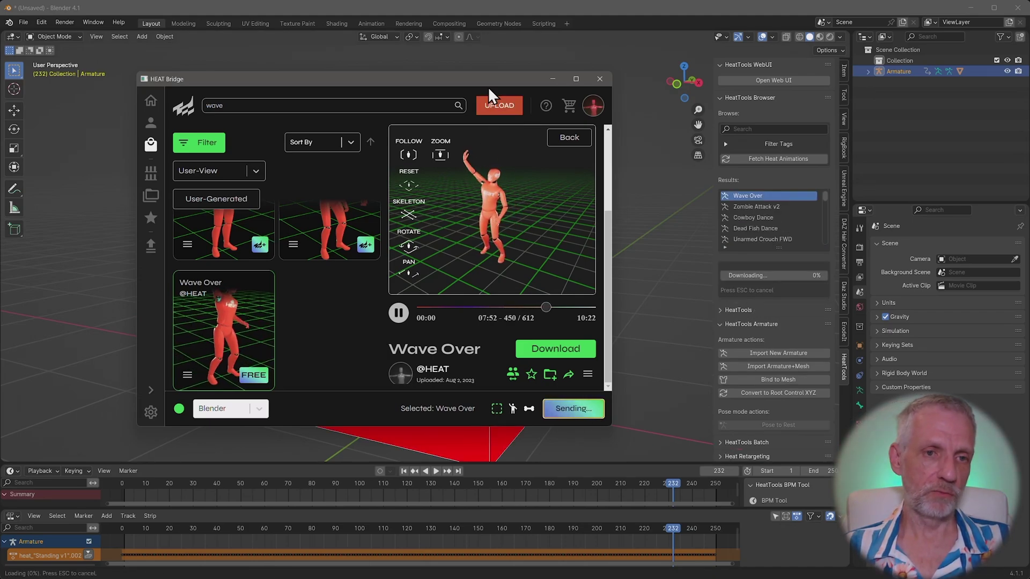
pyautogui.moveTo(487, 97); pyautogui.dragTo(1029, 103)
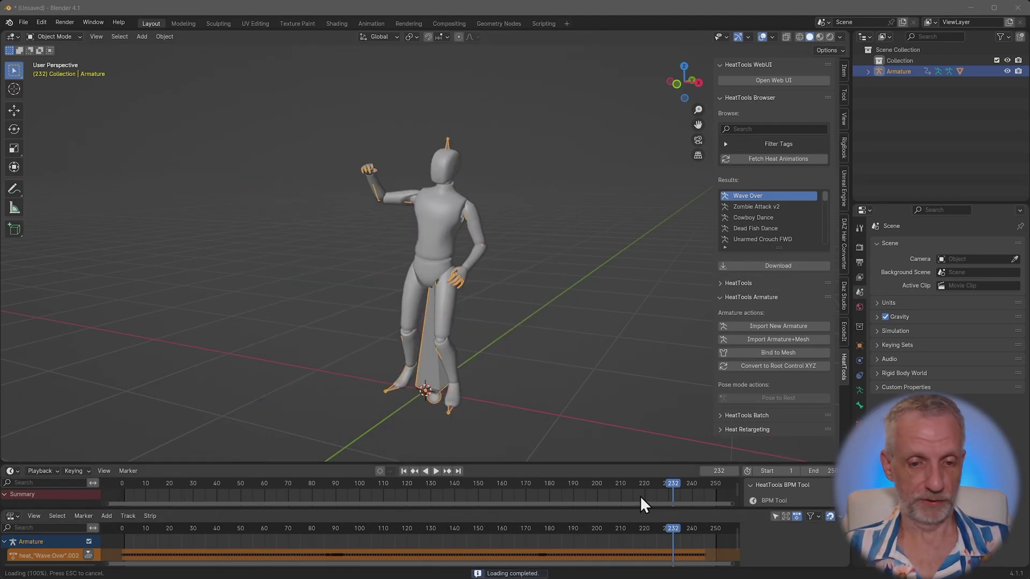
# Scrub and play The Wave on the red mannequin, then stop back at frame 1
pyautogui.moveTo(665, 488); pyautogui.dragTo(228, 491)
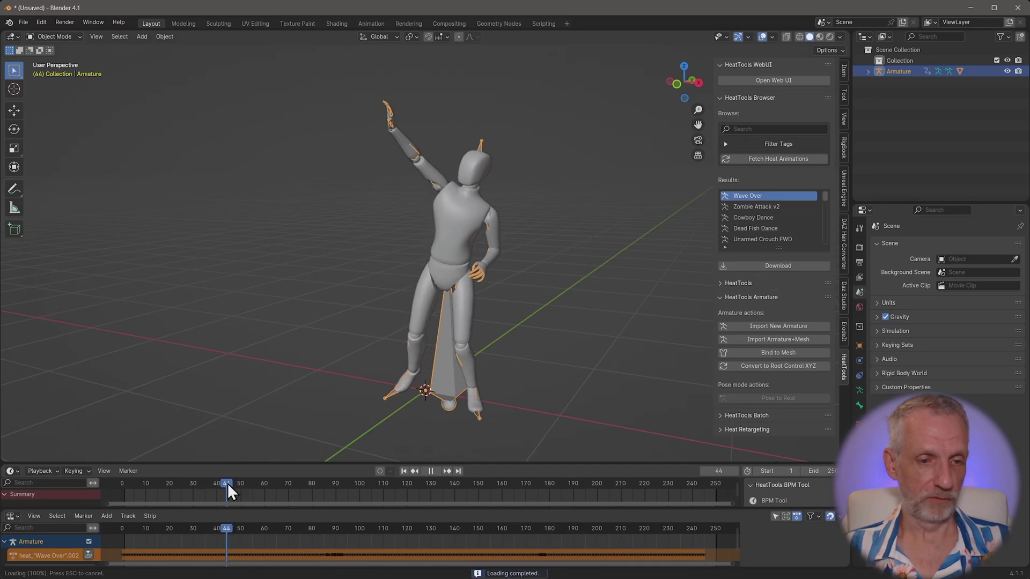
pyautogui.press('space')
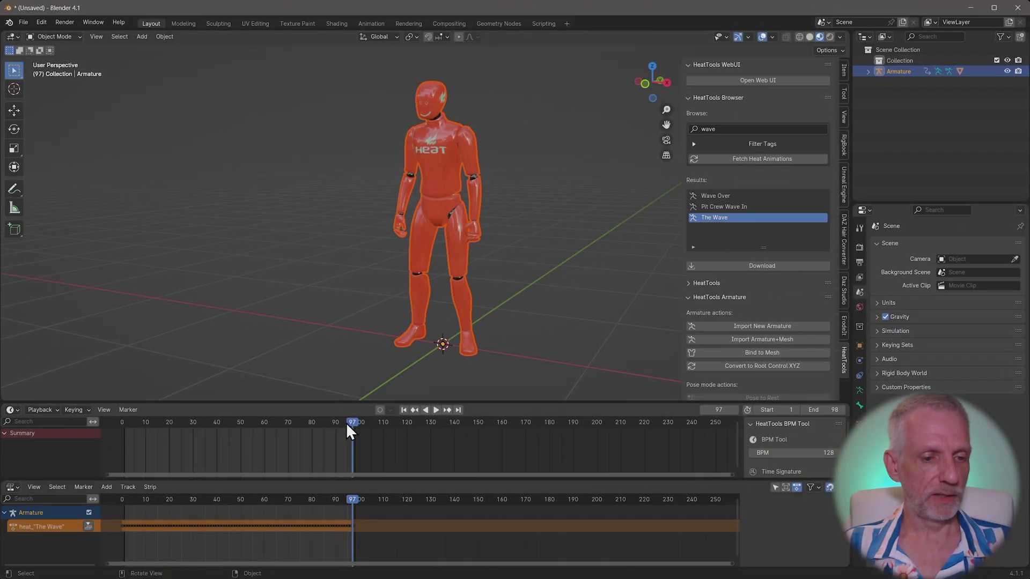
pyautogui.press('space')
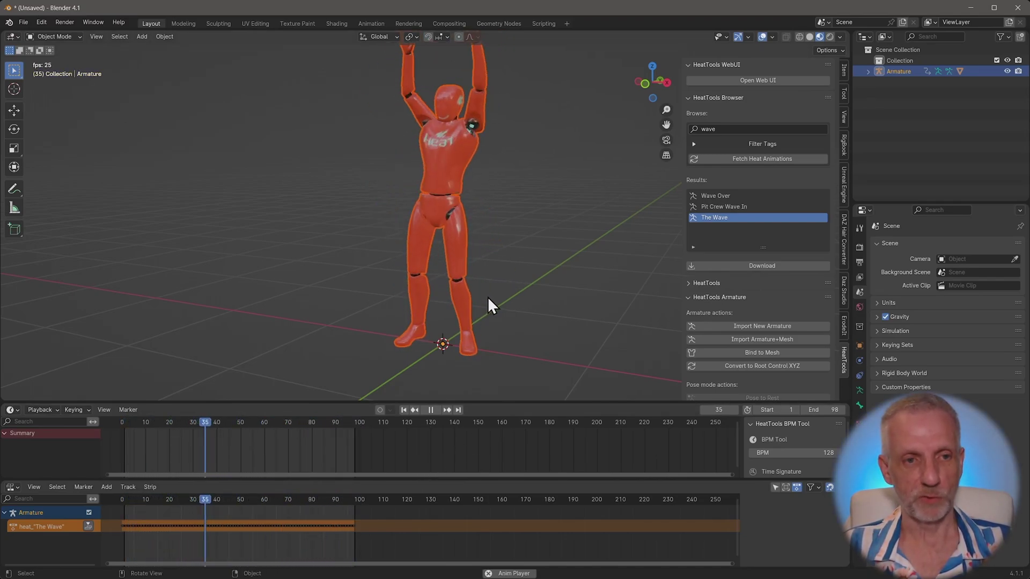
pyautogui.press('space')
pyautogui.click(404, 409)
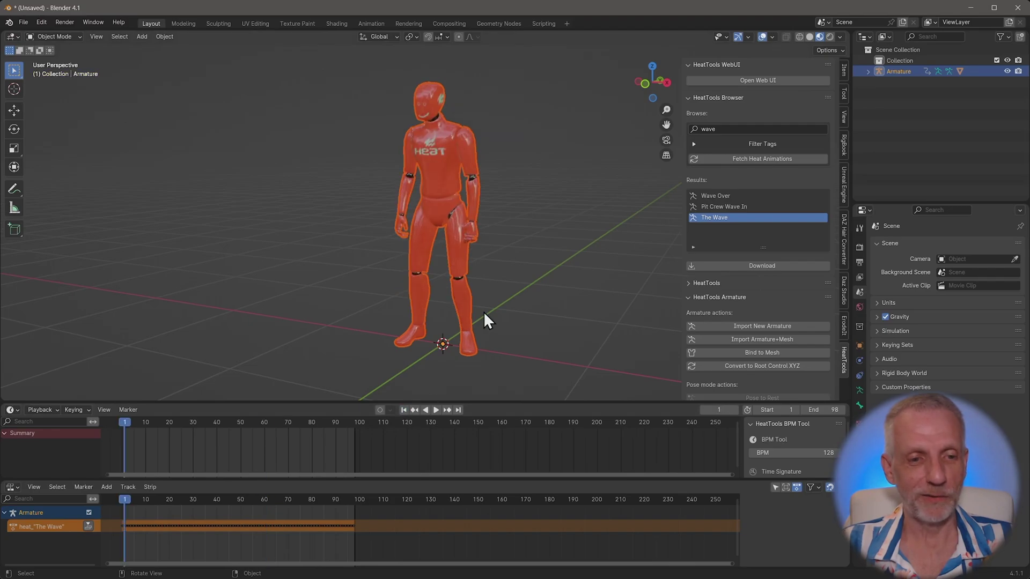
pyautogui.hotkey('alt', 'Tab')
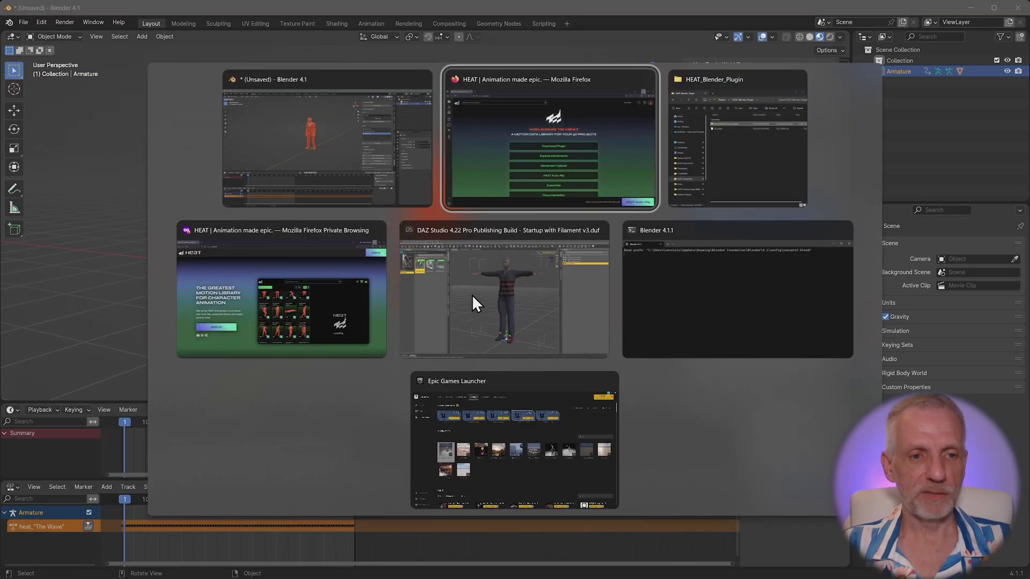
pyautogui.press('Escape')
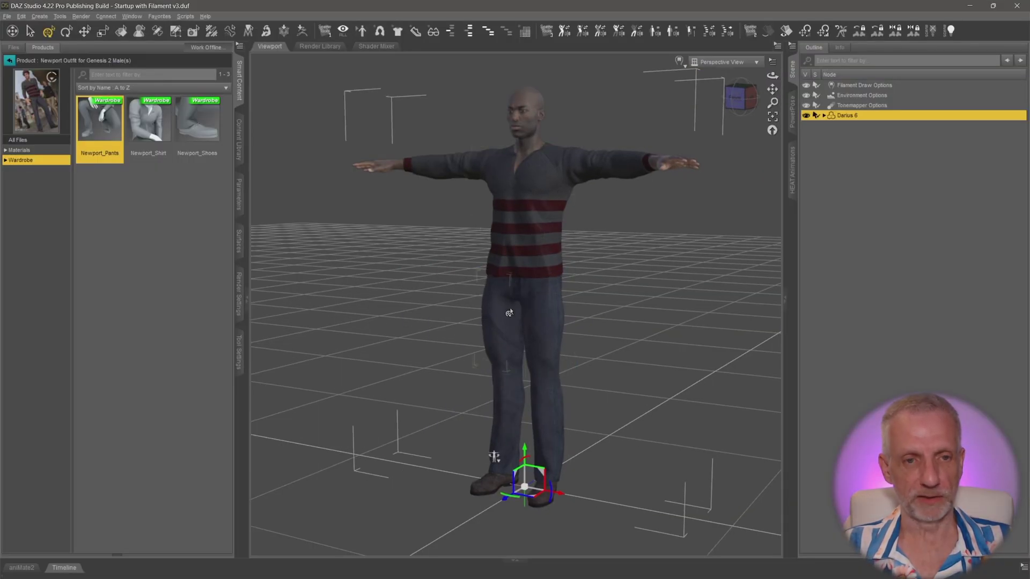
pyautogui.keyDown('alt'); pyautogui.moveTo(540, 313); pyautogui.dragTo(471, 262); pyautogui.keyUp('alt')
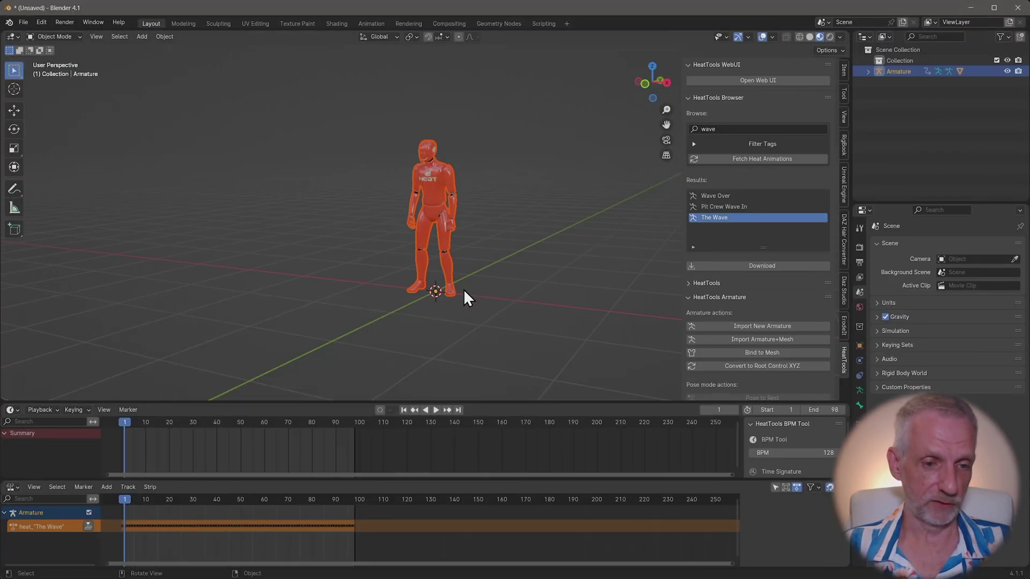
# Import Darius 6.fbx from Desktop > Random Figures as an FBX character
pyautogui.moveTo(463, 296); pyautogui.dragTo(439, 284, button='middle')
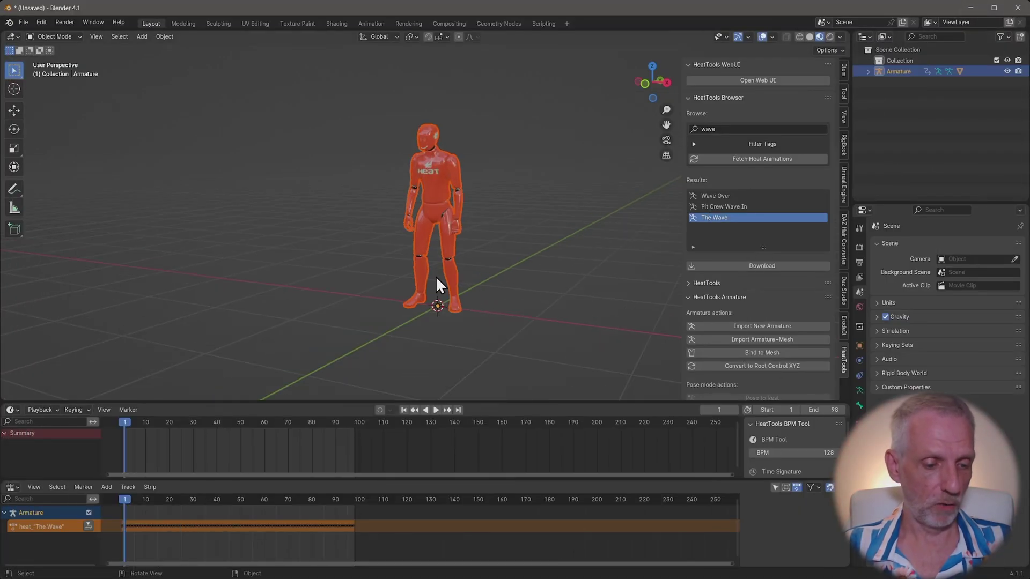
pyautogui.click(24, 22)
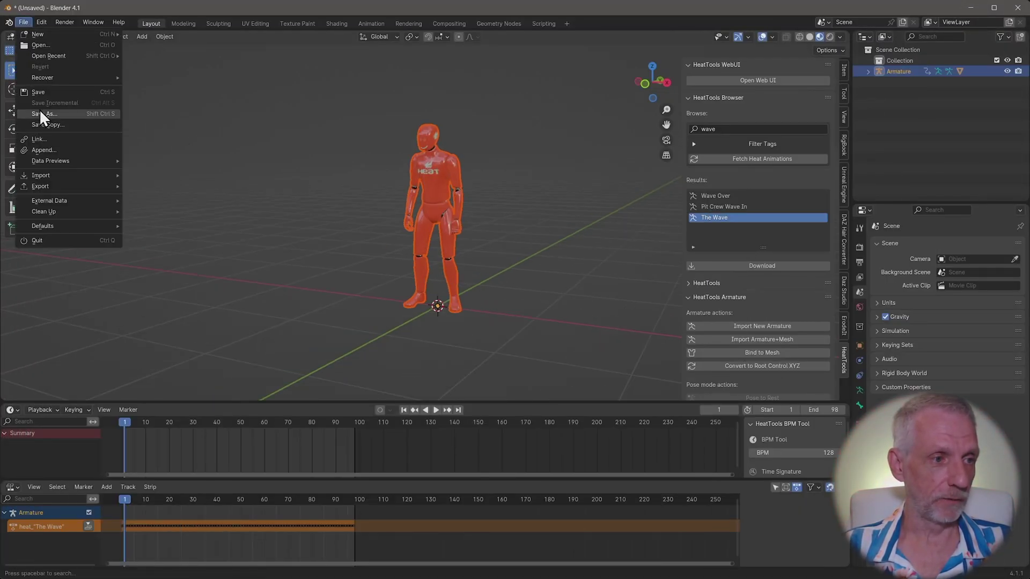
pyautogui.moveTo(57, 174)
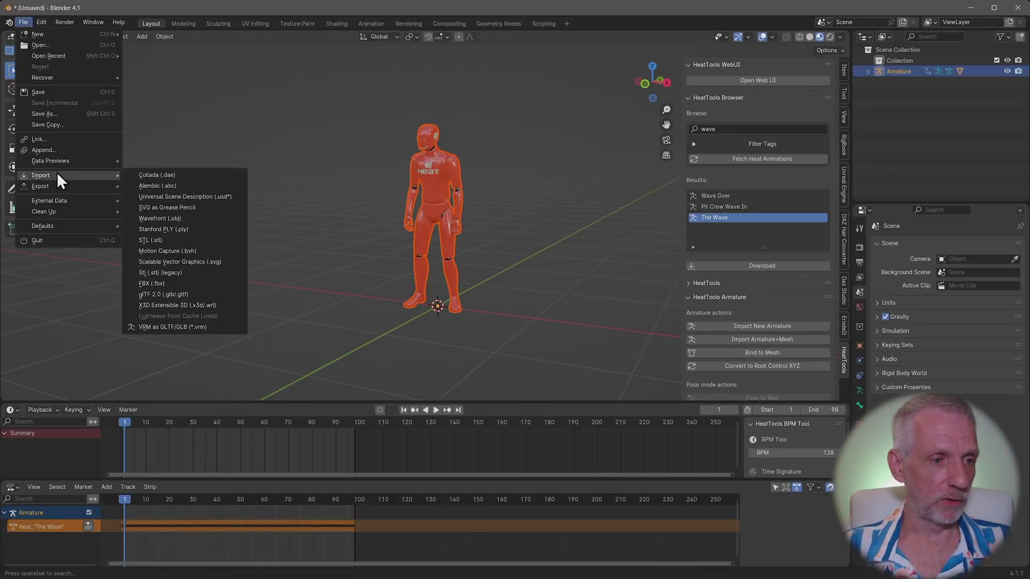
pyautogui.click(202, 283)
pyautogui.click(244, 212)
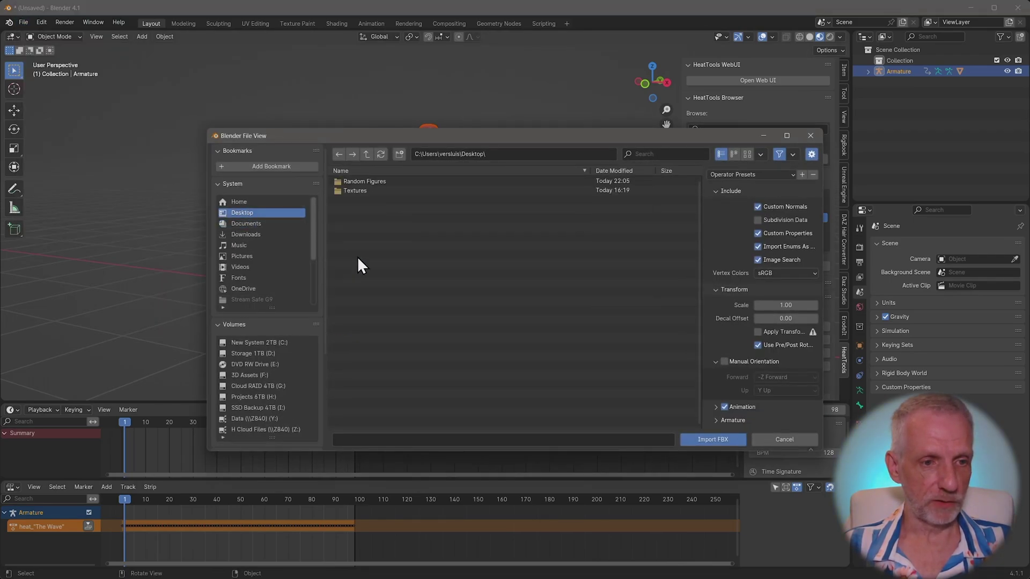
pyautogui.doubleClick(388, 183)
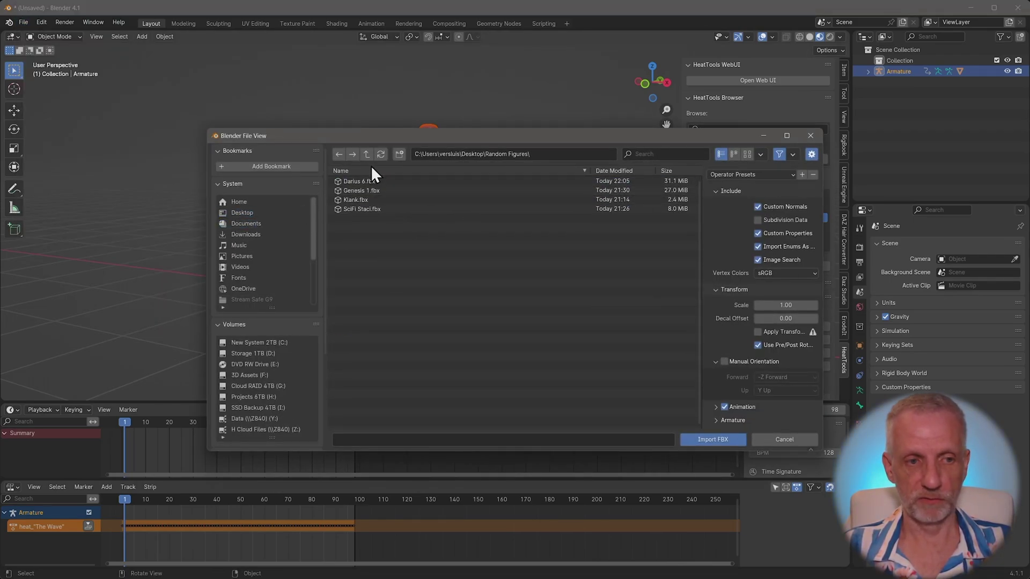
pyautogui.click(383, 200)
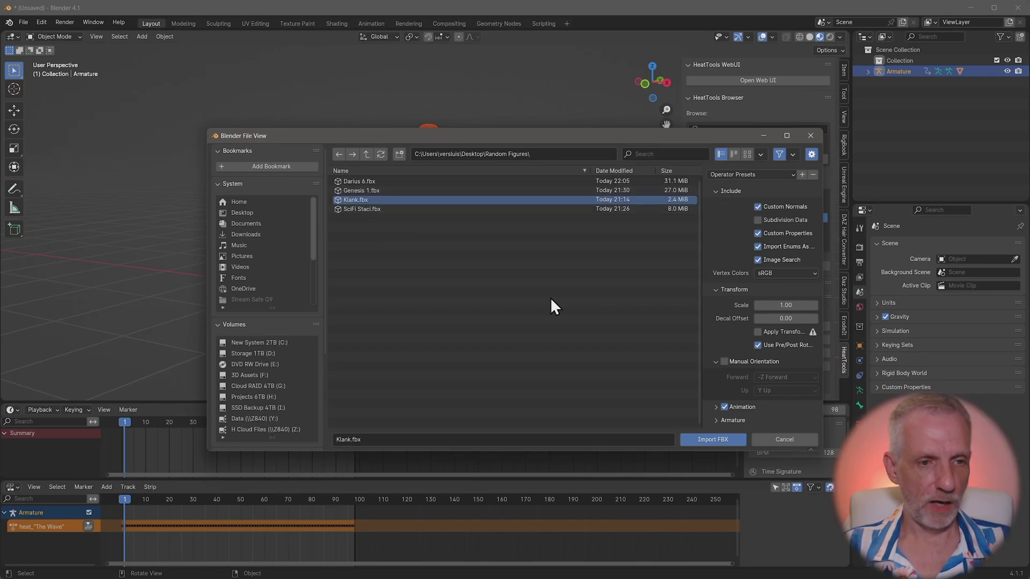
pyautogui.click(376, 183)
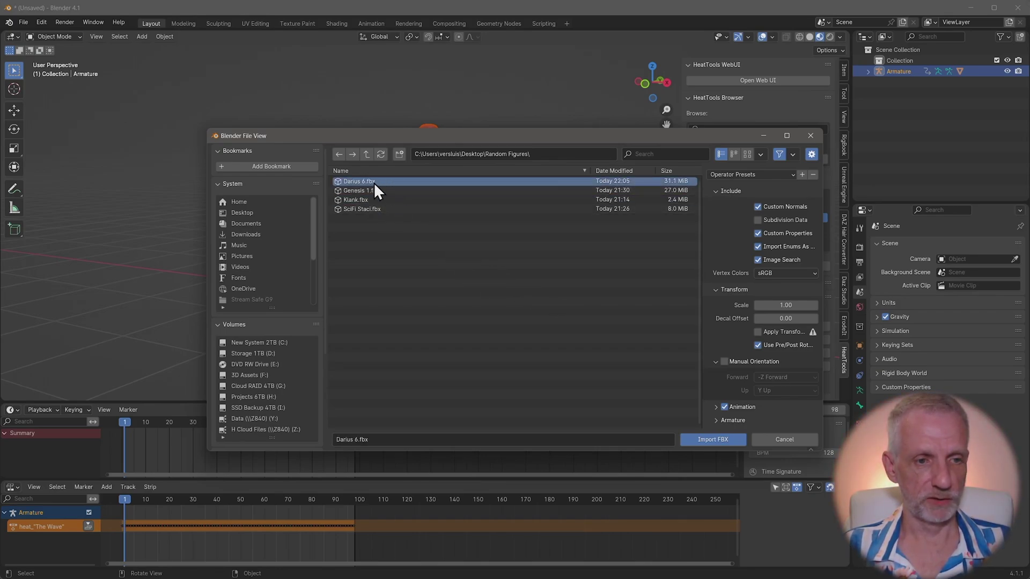
pyautogui.click(716, 441)
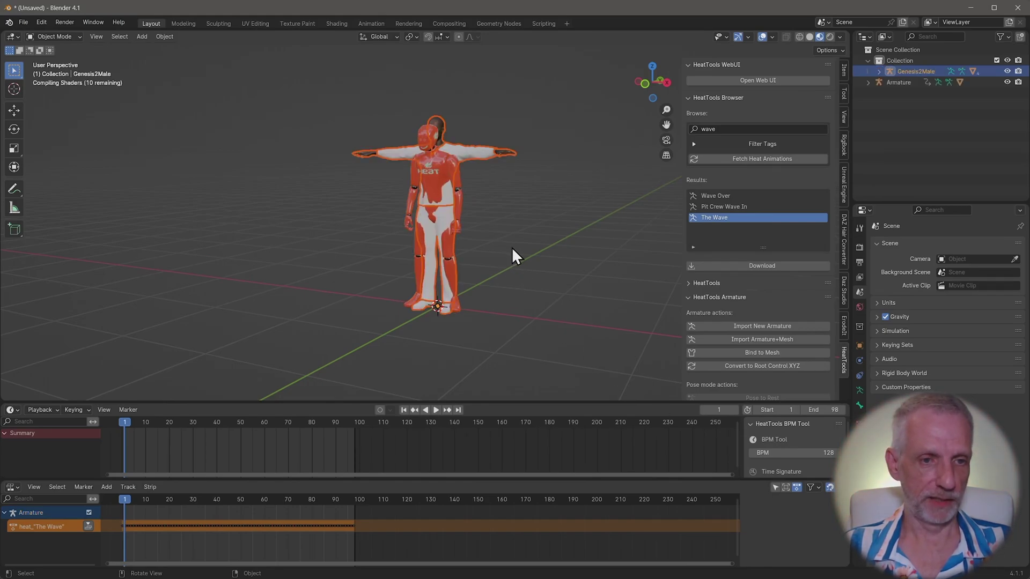
# Move Genesis2Male about 1.075 m along X beside the mannequin and collapse the HeatTools Browser
pyautogui.keyDown('shift'); pyautogui.moveTo(526, 250); pyautogui.dragTo(456, 248, button='middle'); pyautogui.keyUp('shift')
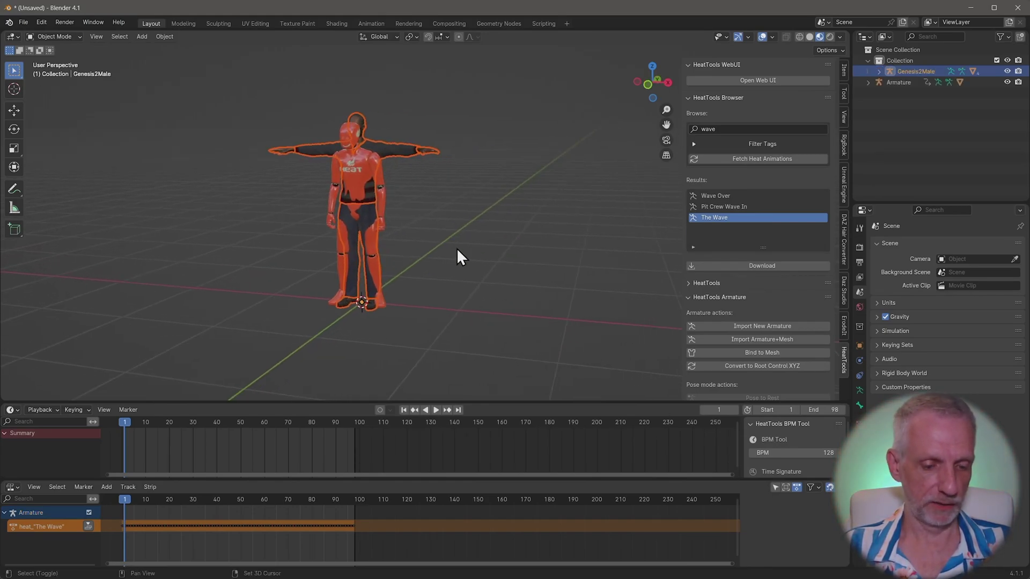
pyautogui.press('g')
pyautogui.press('x')
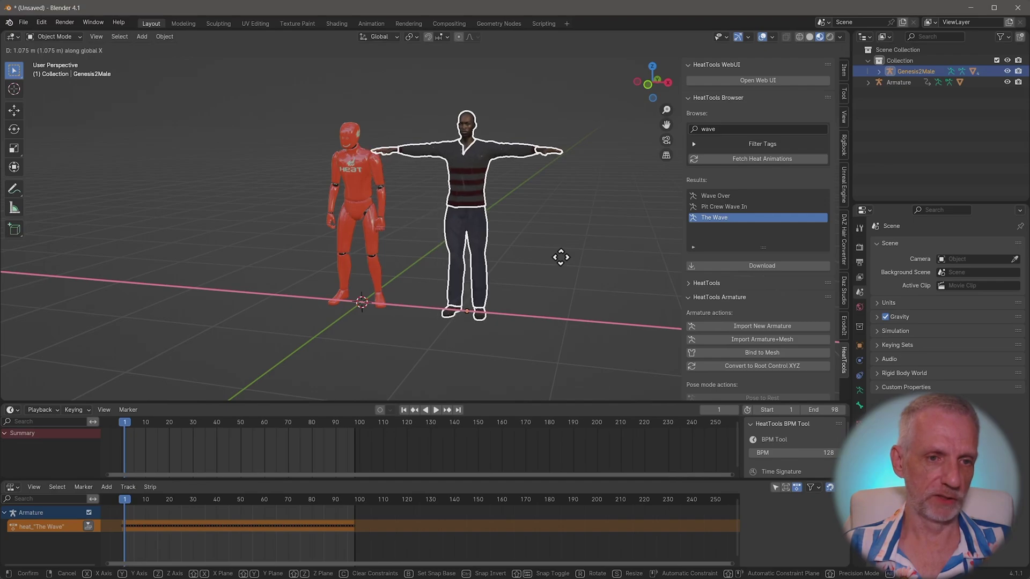
pyautogui.click(578, 288)
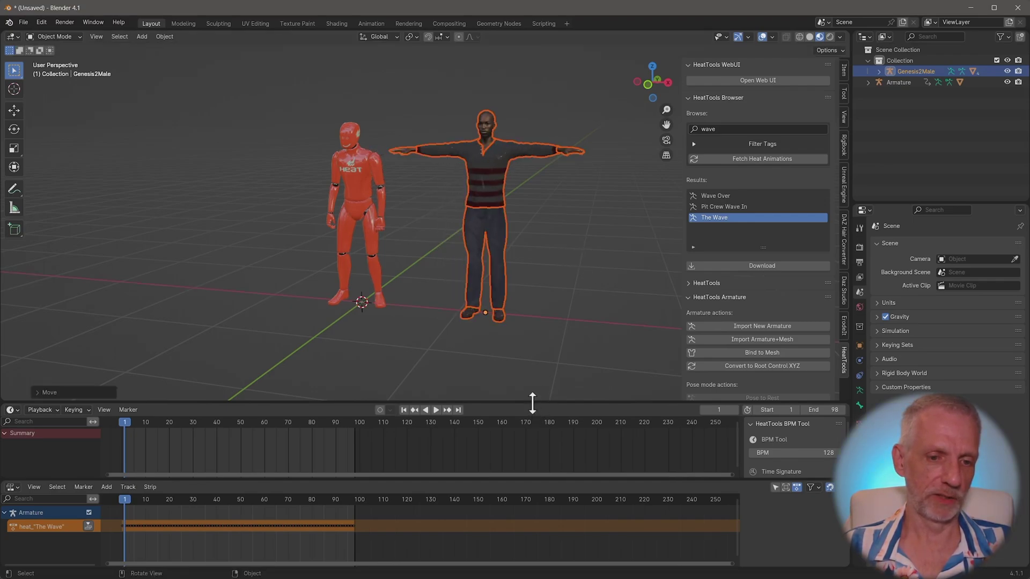
pyautogui.moveTo(532, 403); pyautogui.dragTo(526, 437)
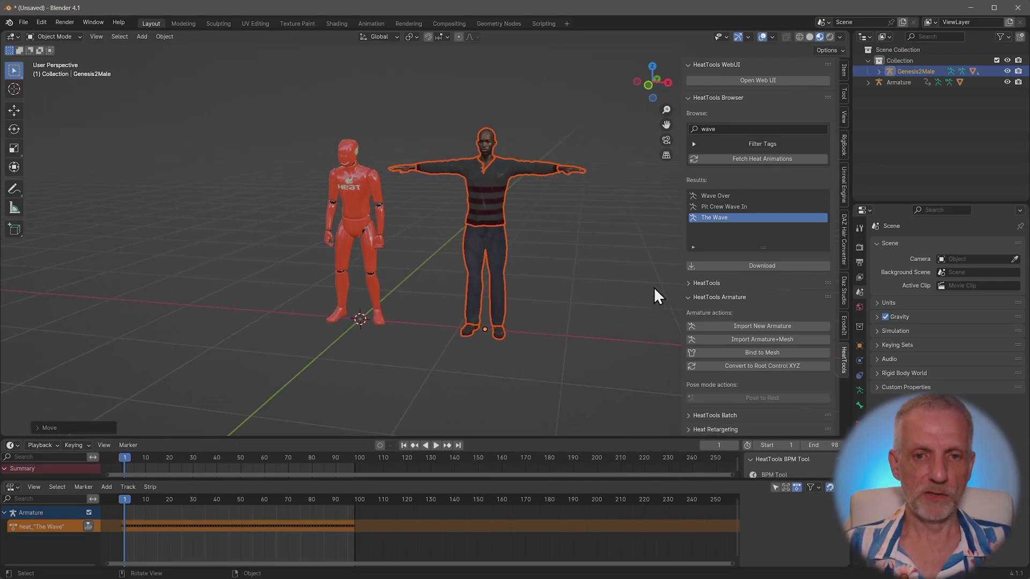
pyautogui.click(688, 98)
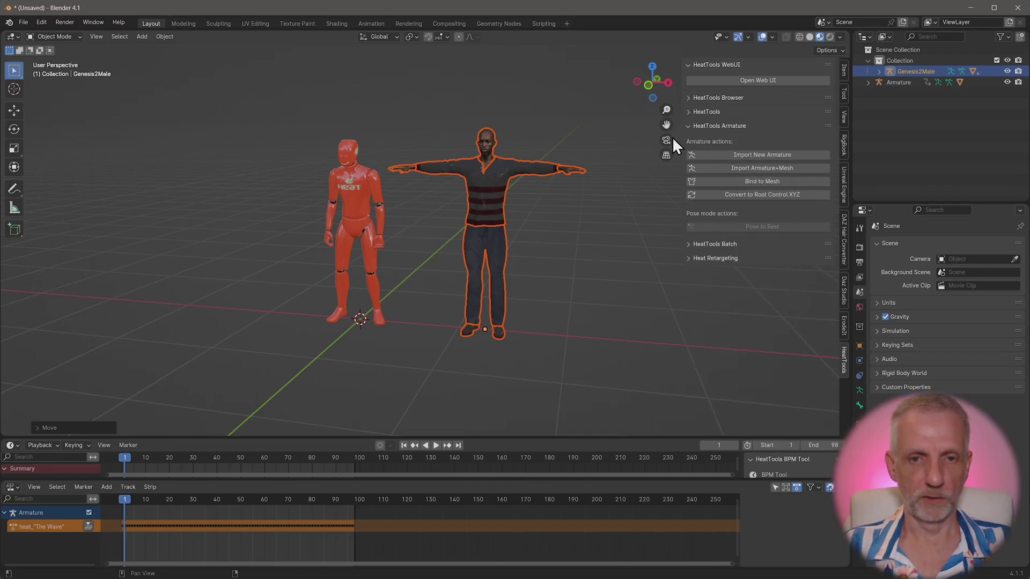
# Set Heat Retargeting source to Armature and target to Genesis2Male, then build the bone list
pyautogui.click(689, 125)
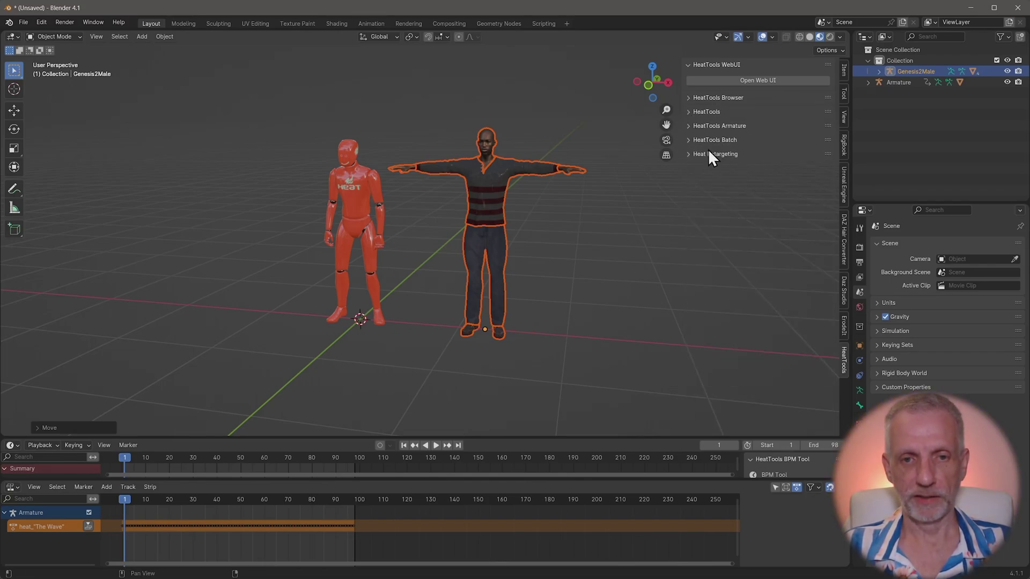
pyautogui.click(688, 156)
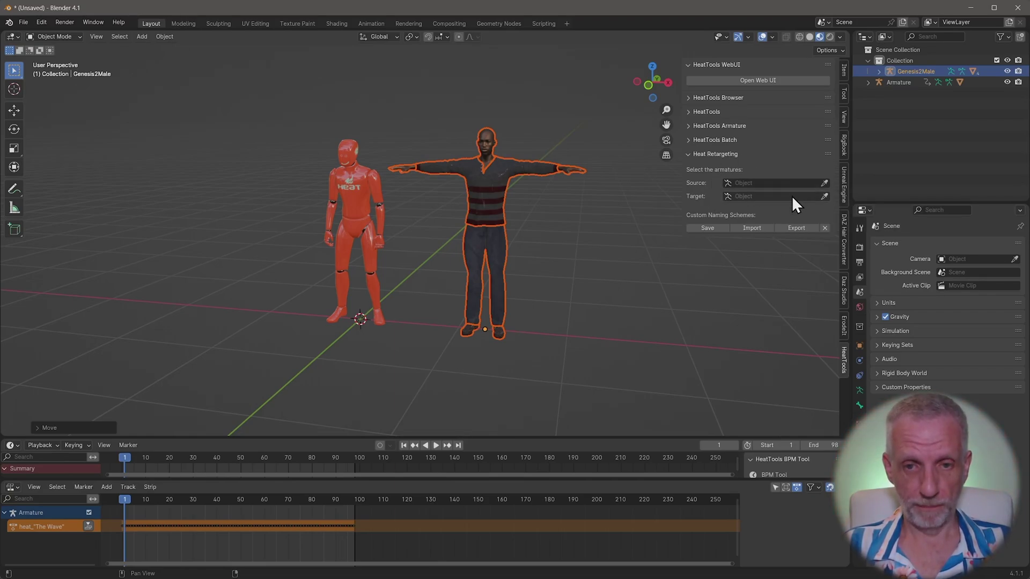
pyautogui.click(764, 184)
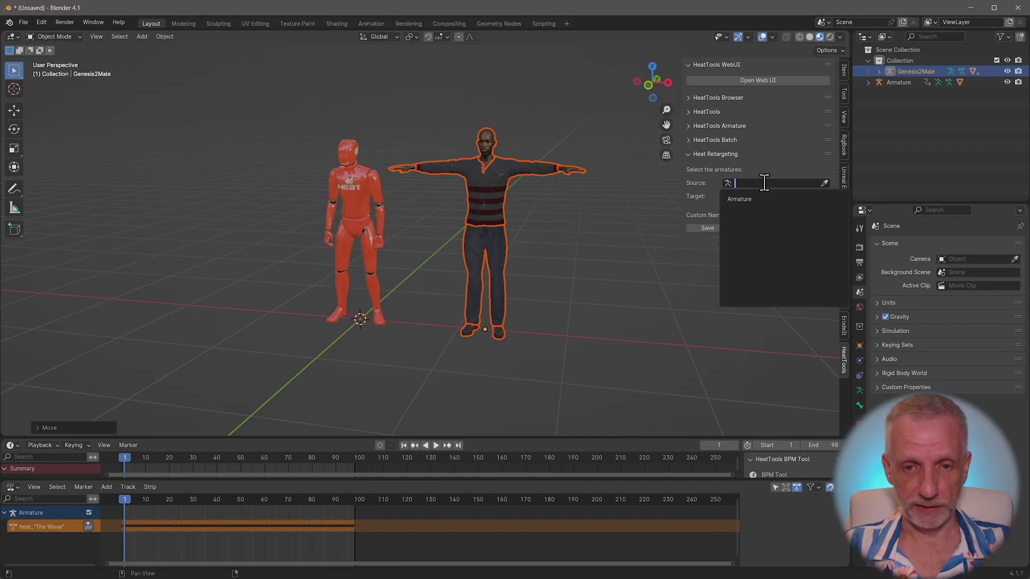
pyautogui.click(761, 198)
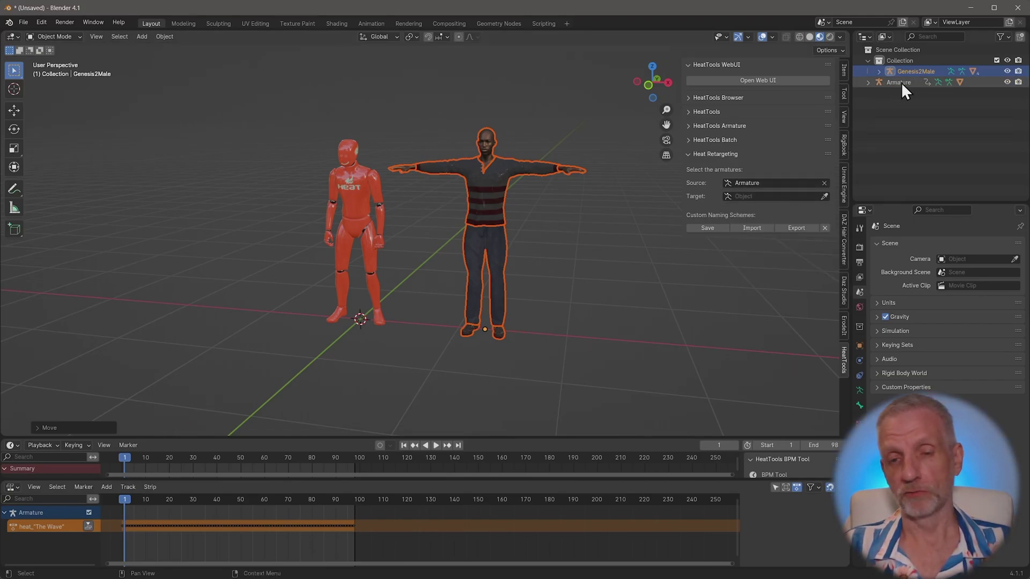
pyautogui.click(759, 195)
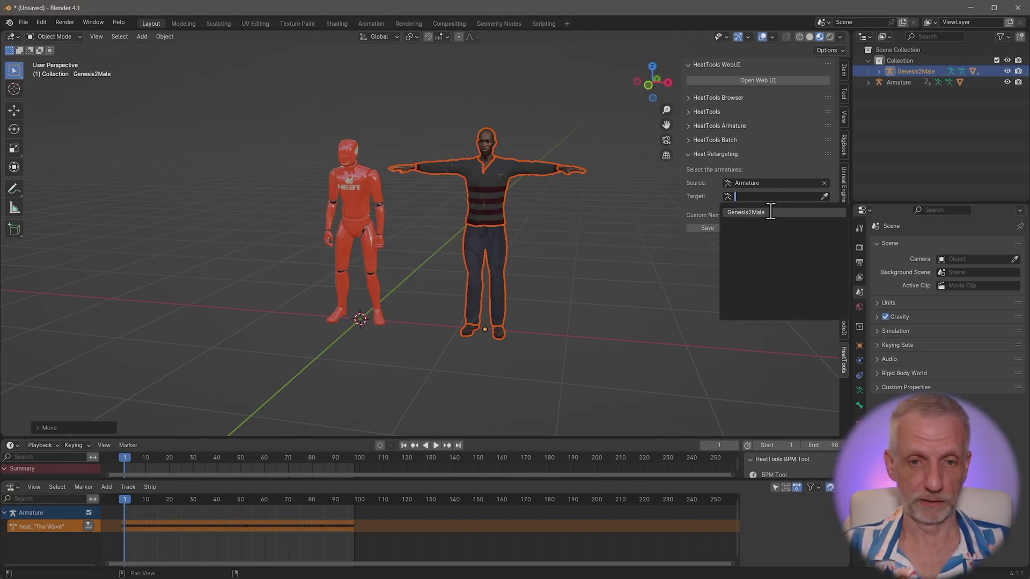
pyautogui.click(771, 212)
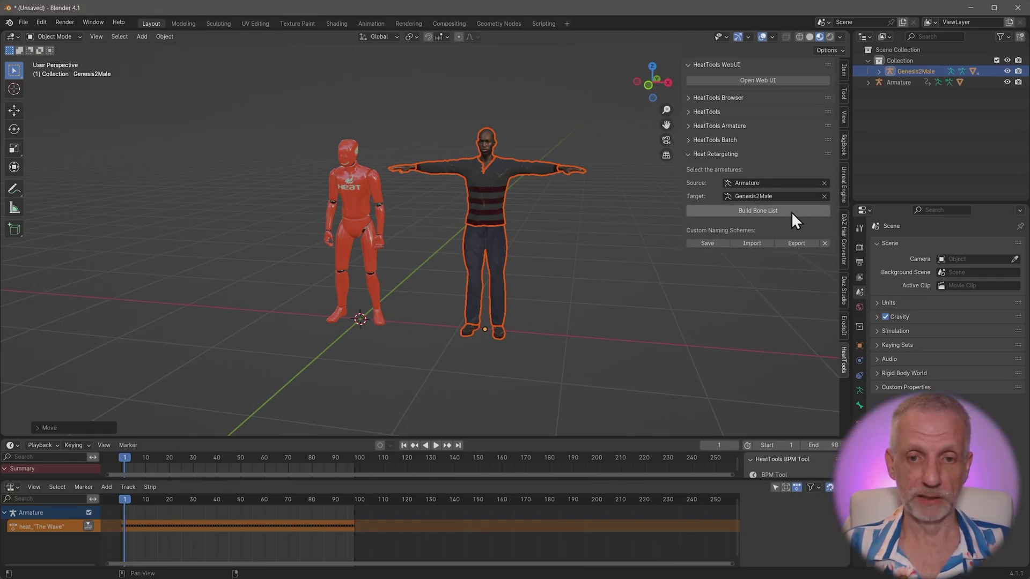
pyautogui.click(791, 211)
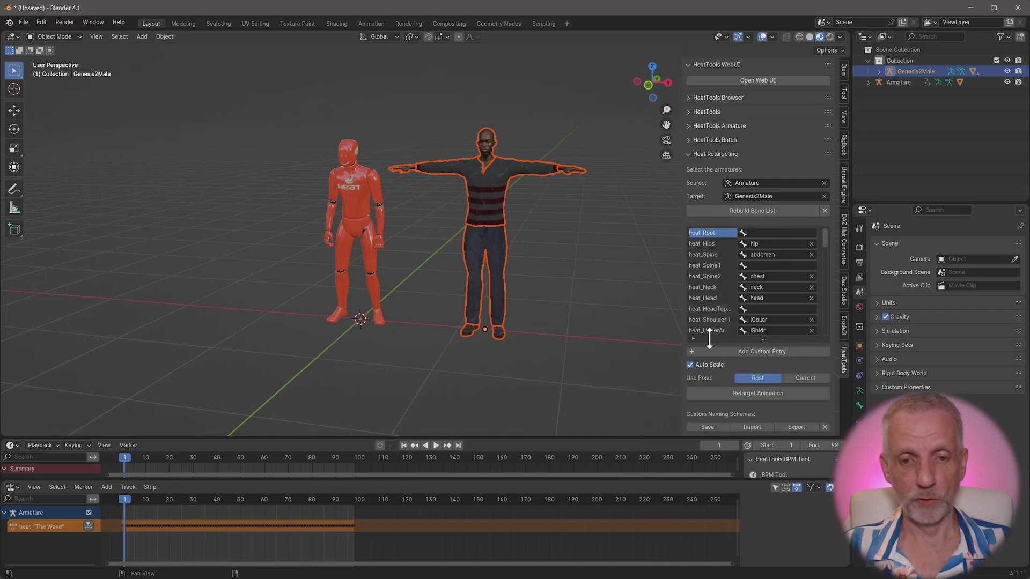
pyautogui.scroll(-5, 709, 246)
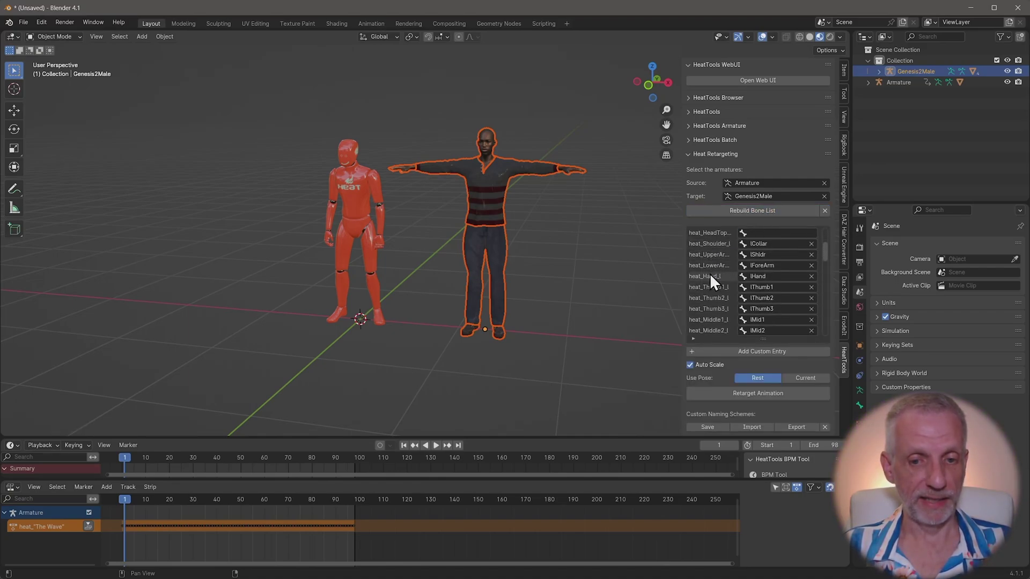
pyautogui.scroll(-10, 710, 275)
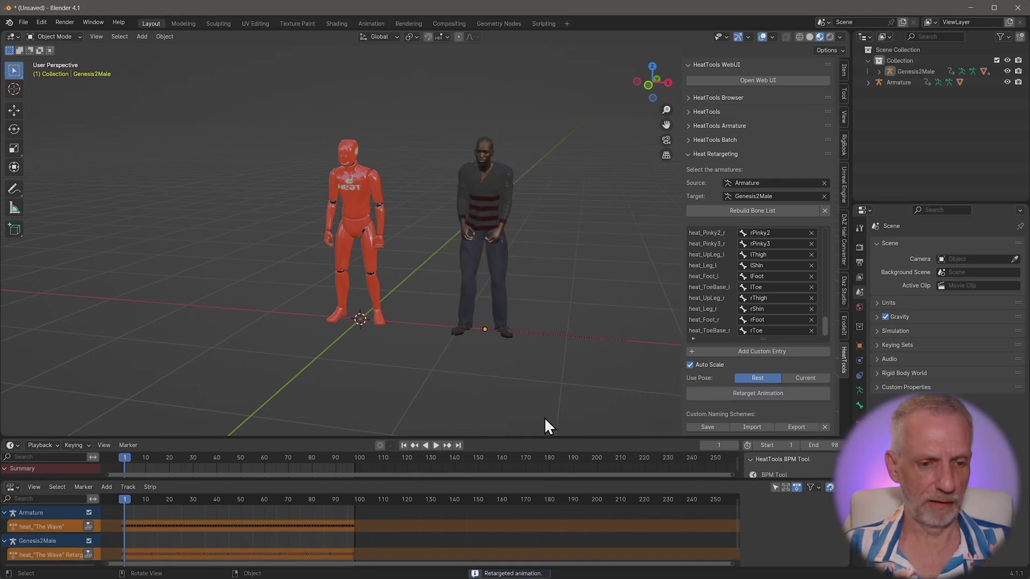
pyautogui.click(436, 446)
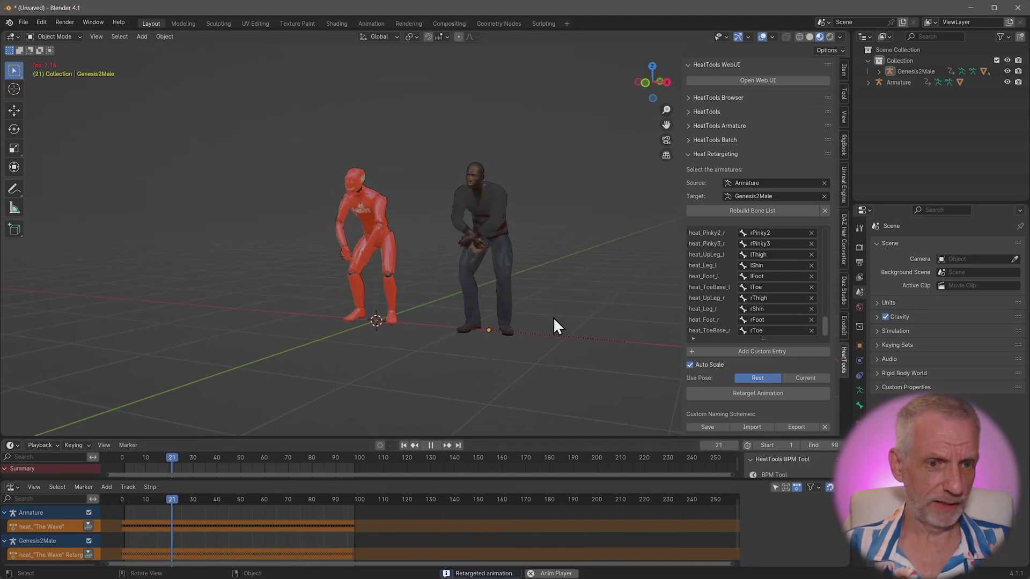
pyautogui.scroll(5, 557, 321)
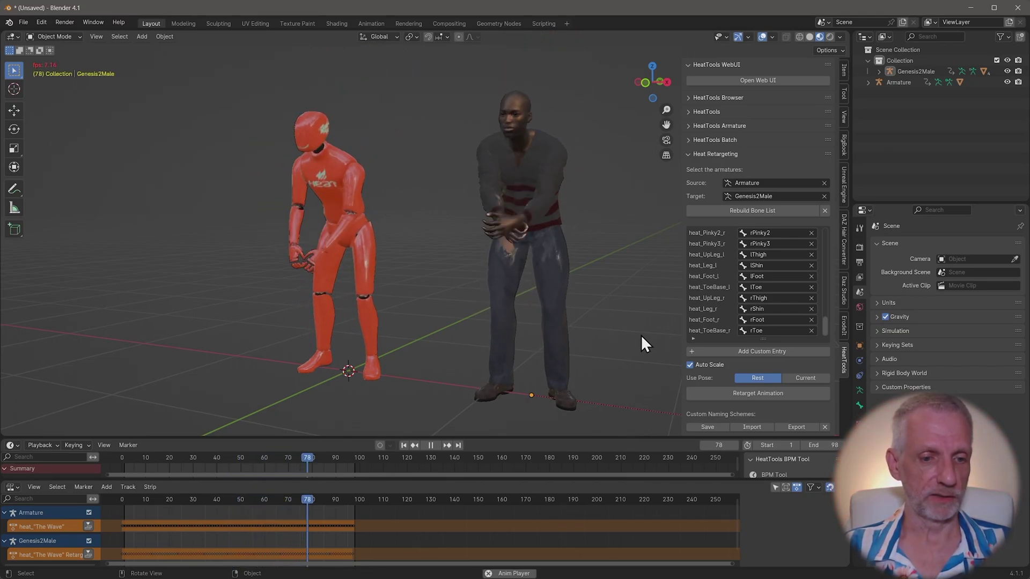
pyautogui.press('space')
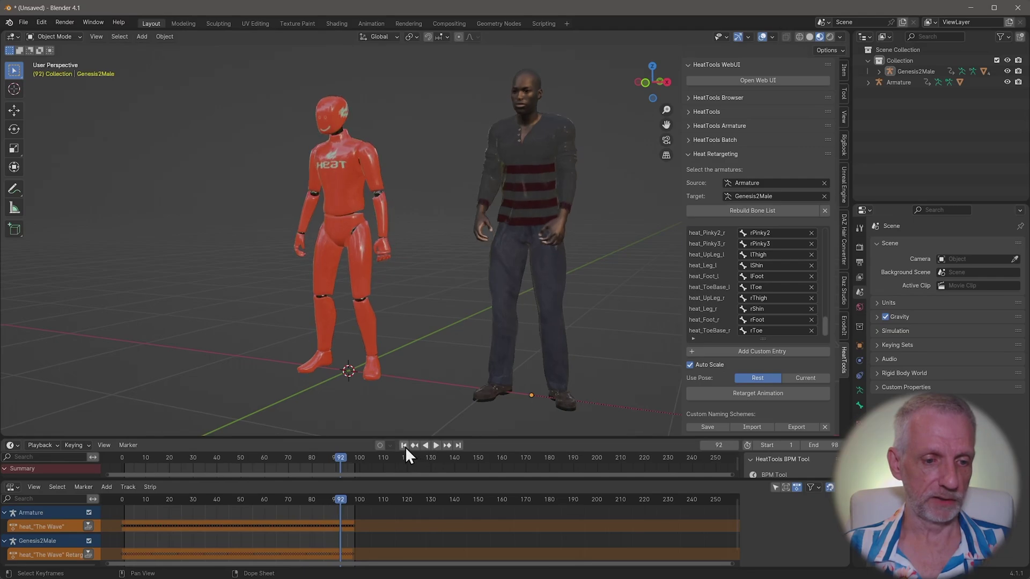
pyautogui.click(404, 447)
pyautogui.click(552, 339)
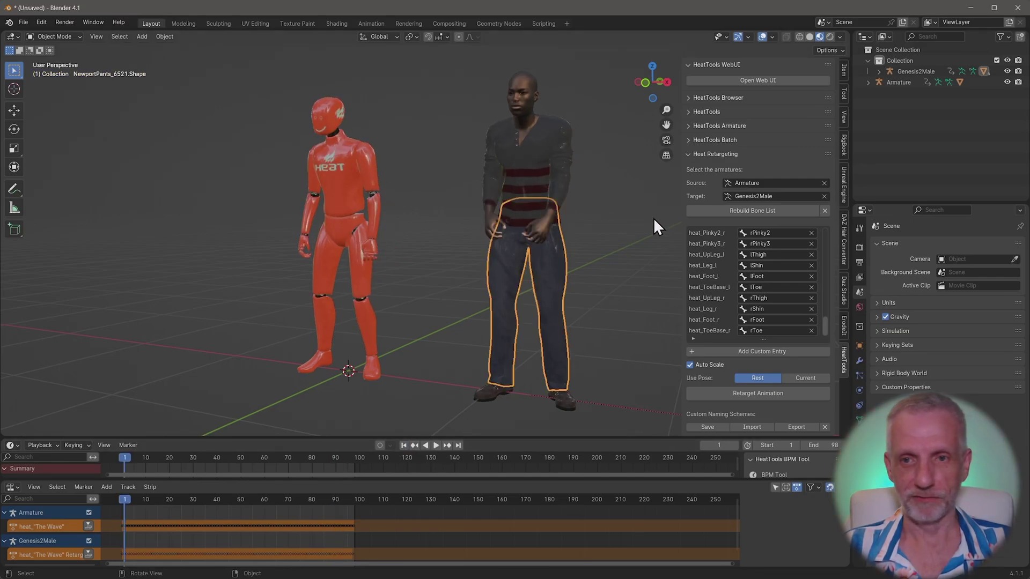
pyautogui.click(916, 71)
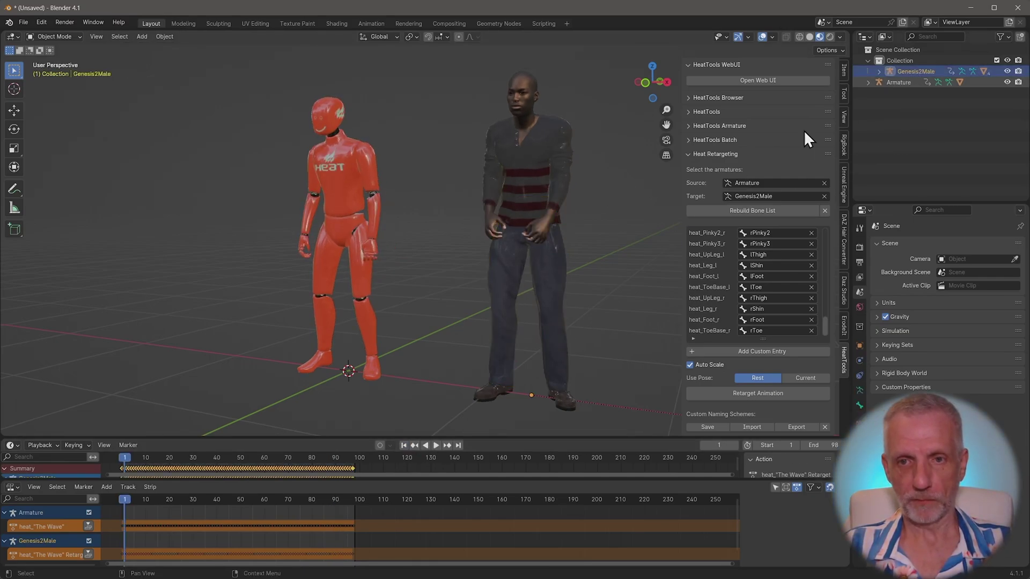
# Delete Genesis2Male and import Klank.fbx through the Q favourites FBX import
pyautogui.press('x')
pyautogui.click(577, 182)
pyautogui.press('q')
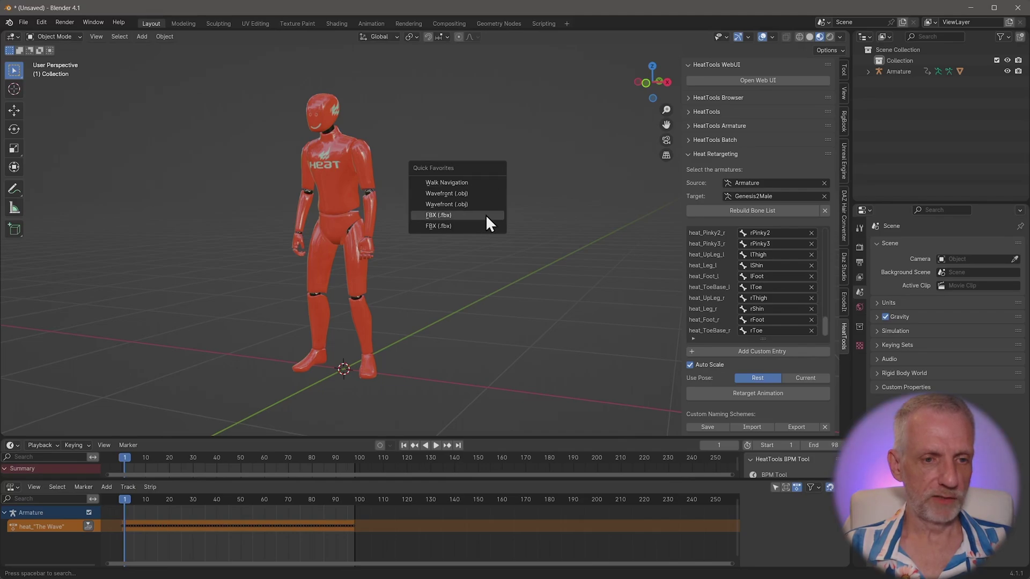
pyautogui.click(485, 215)
pyautogui.click(382, 200)
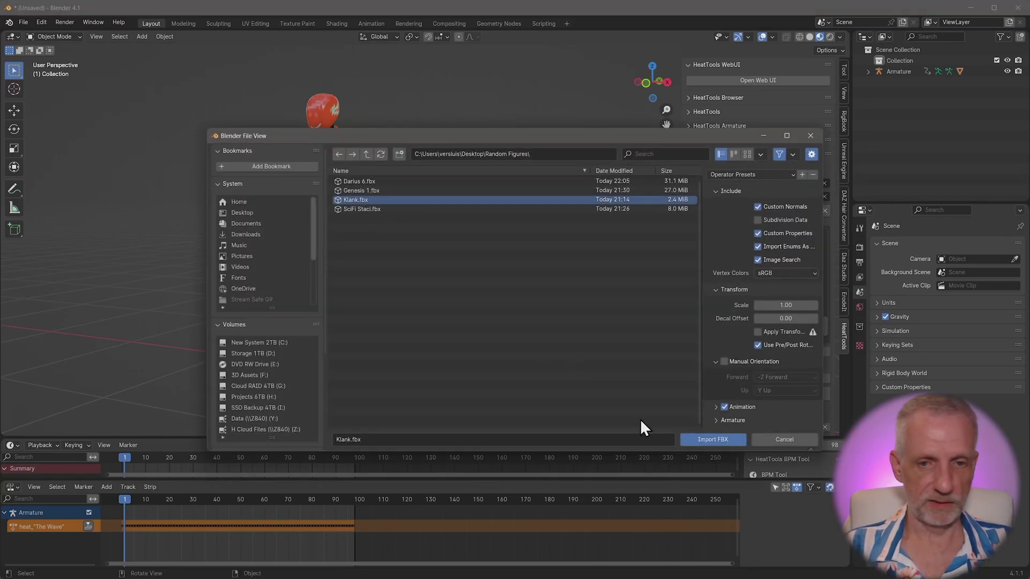
pyautogui.click(723, 442)
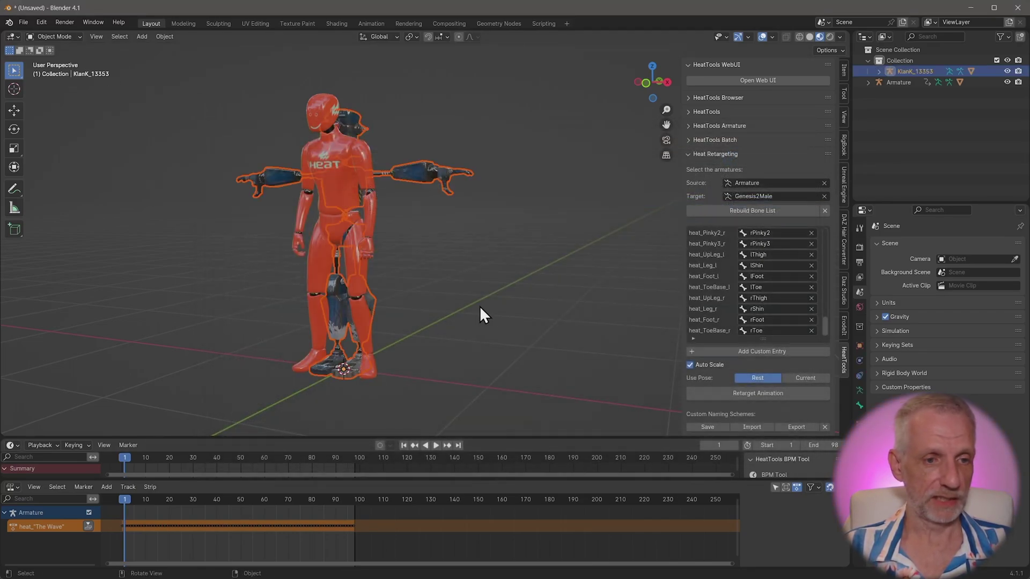
# Move the Klank robot along X to stand right of the HEAT figure
pyautogui.press('g')
pyautogui.press('x')
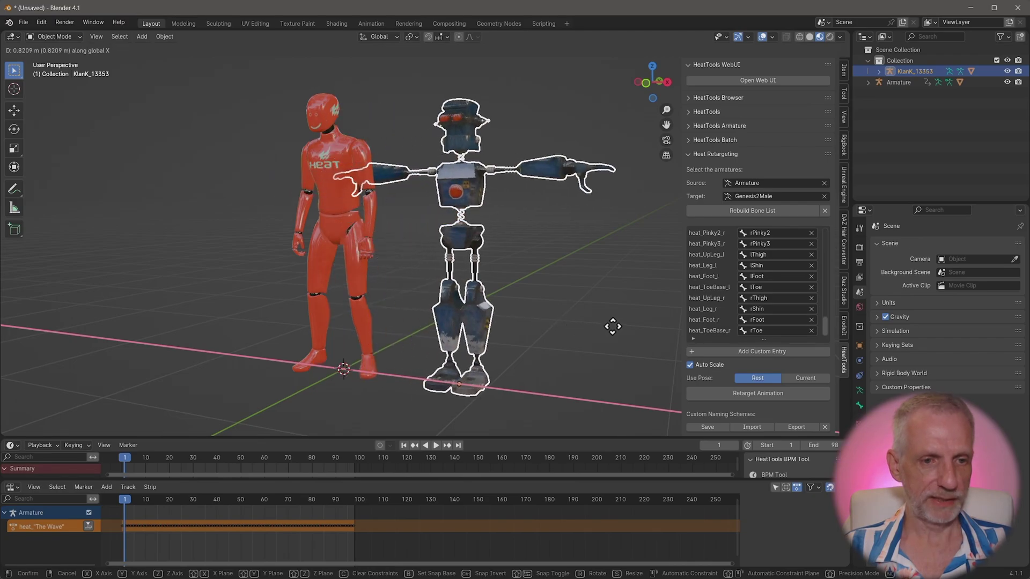
pyautogui.click(591, 275)
pyautogui.scroll(-2, 591, 273)
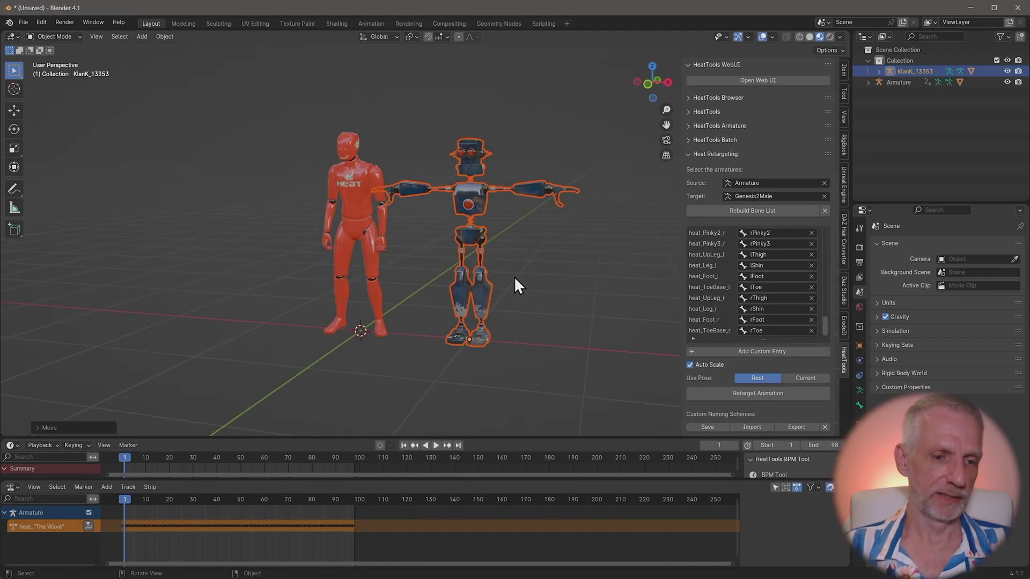
pyautogui.moveTo(502, 288); pyautogui.dragTo(498, 288, button='middle')
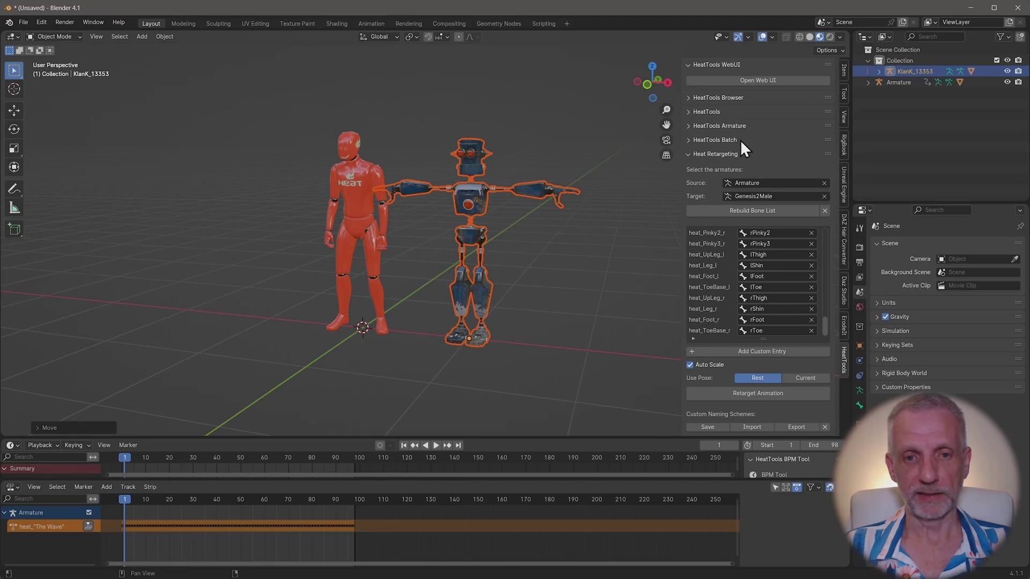
# Set the retarget target to KlanK_13353, build its bone list, retarget The Wave and play it
pyautogui.click(824, 196)
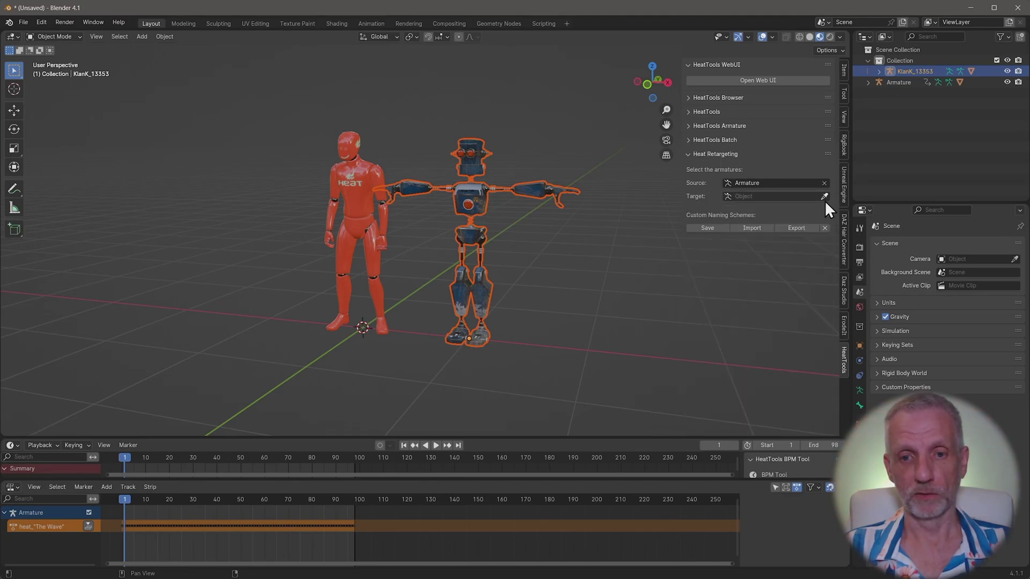
pyautogui.click(770, 197)
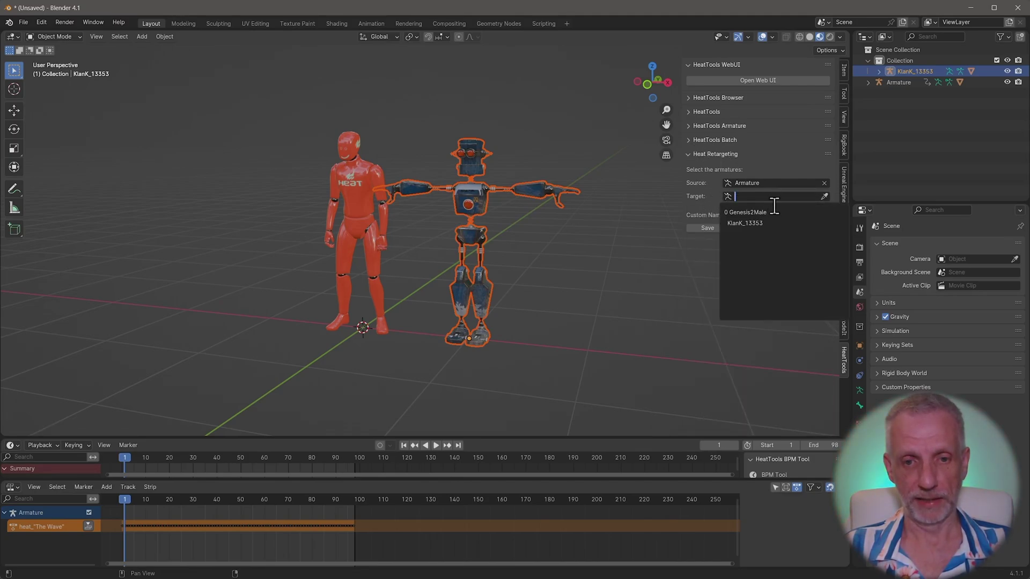
pyautogui.click(746, 222)
pyautogui.click(770, 211)
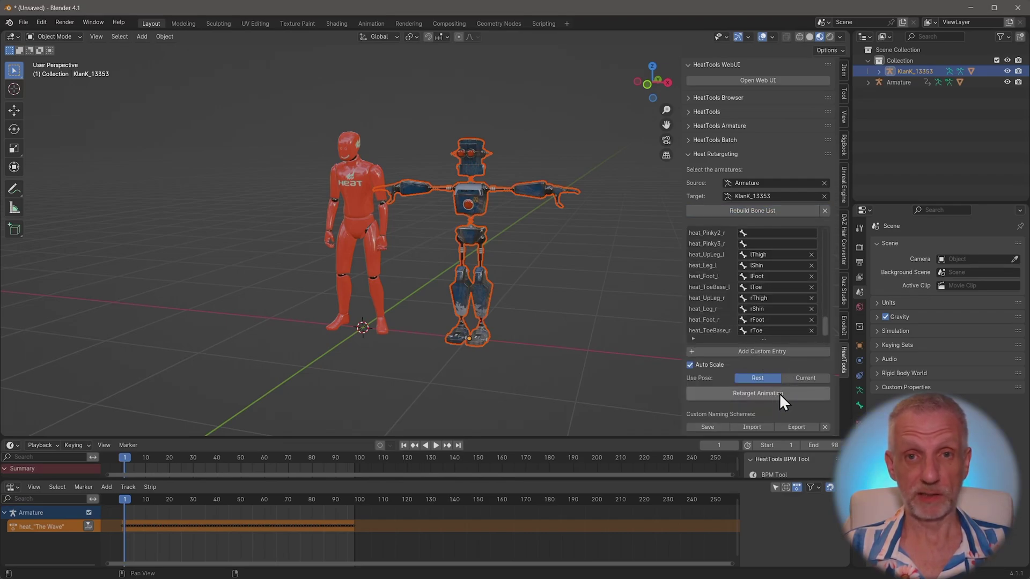
pyautogui.click(780, 394)
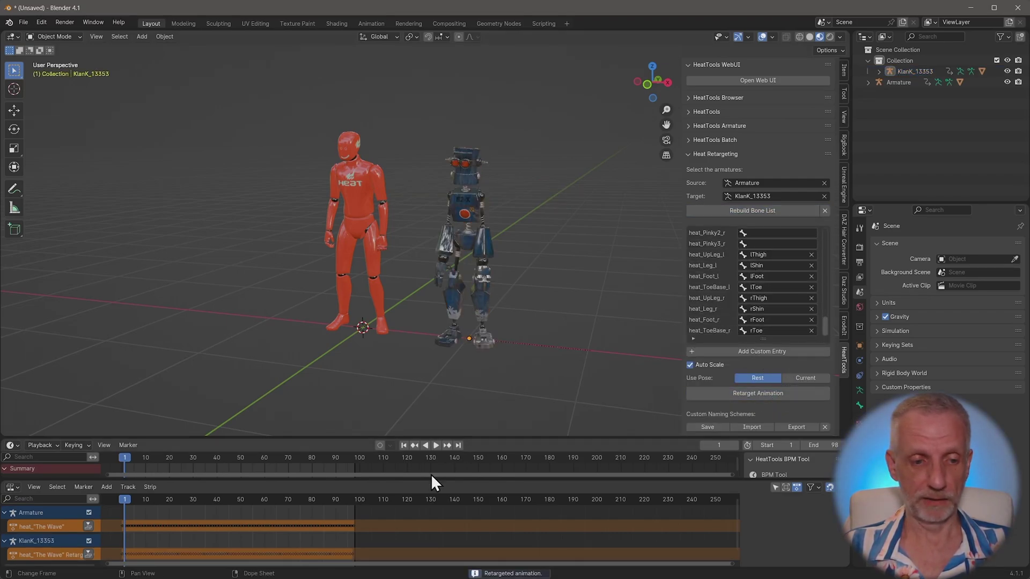
pyautogui.click(437, 445)
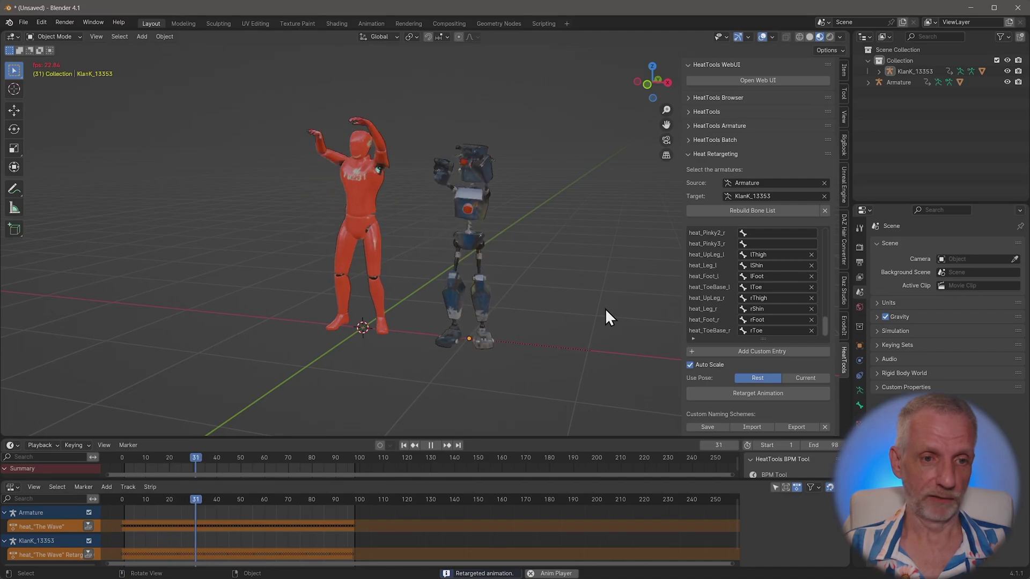
pyautogui.scroll(2, 600, 304)
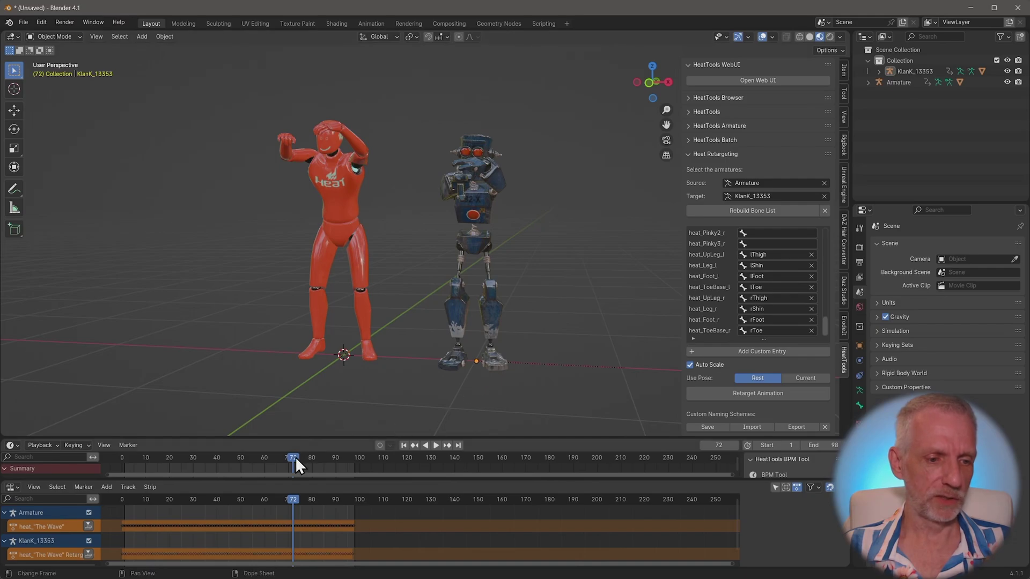
# Enable Bones in Viewport Overlays and select the red mannequin's Armature
pyautogui.press('Escape')
pyautogui.click(355, 204)
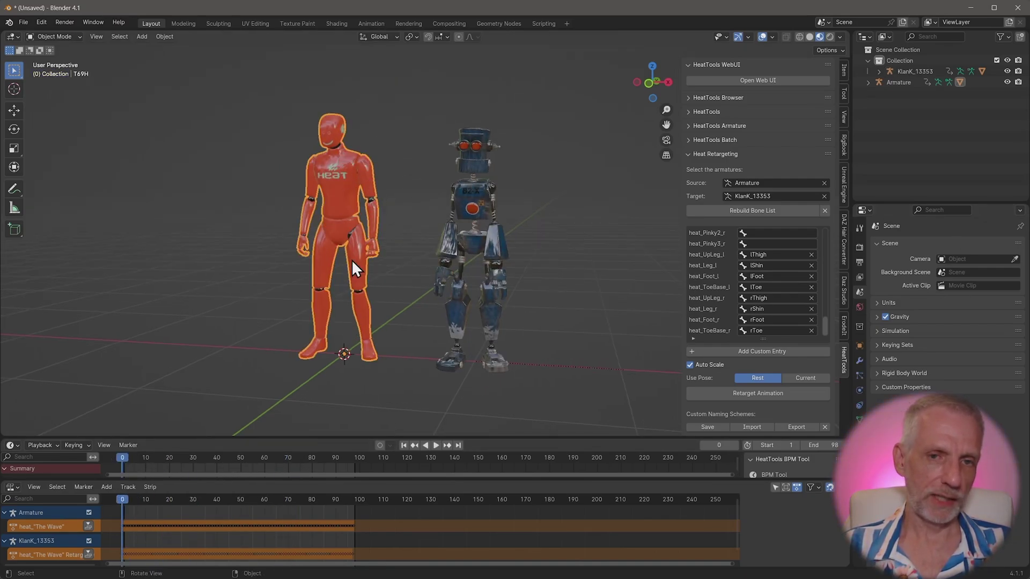
pyautogui.click(772, 37)
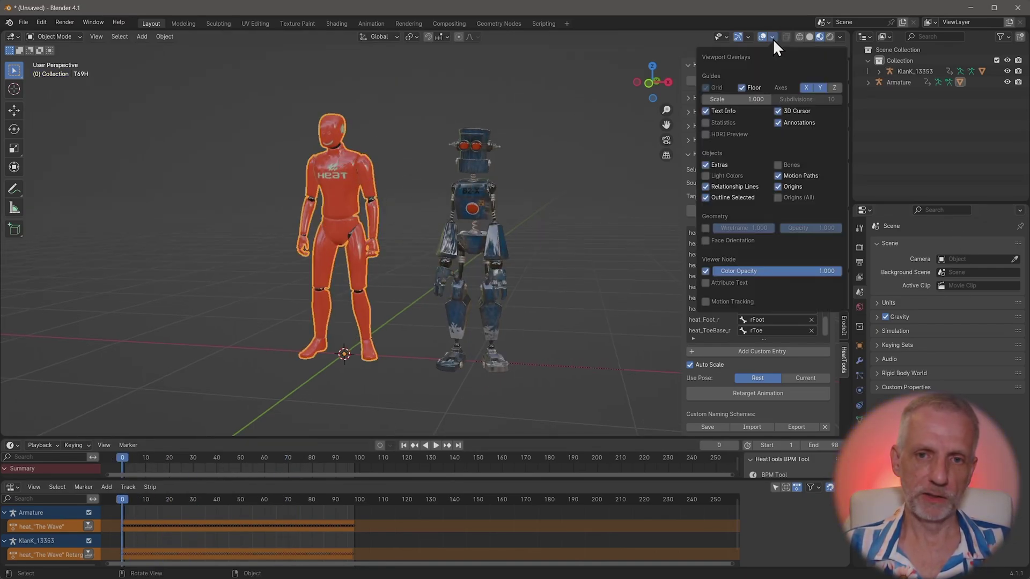
pyautogui.click(778, 164)
pyautogui.click(344, 297)
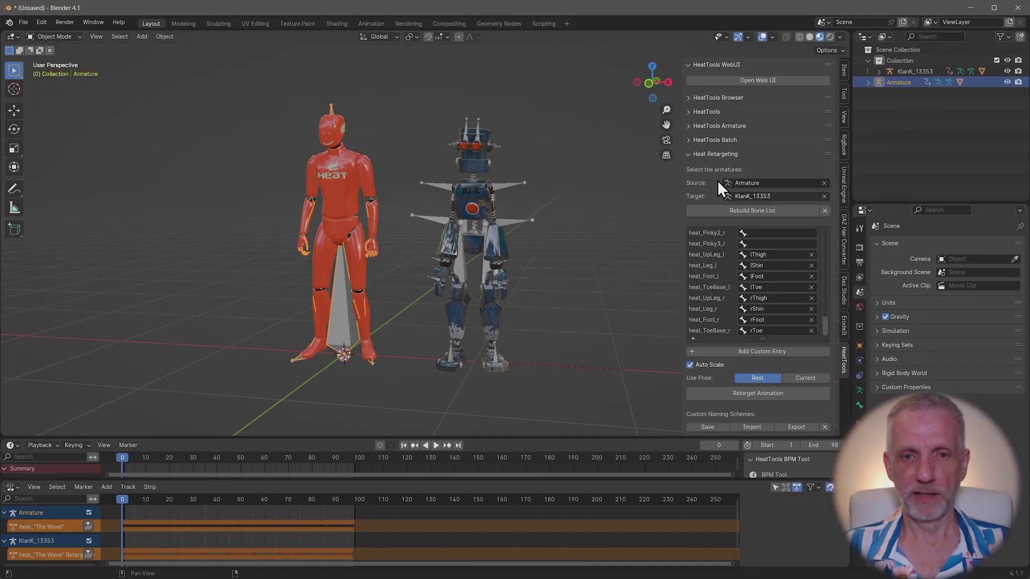
# Search HeatTools Browser for 'walk', download Silly Walk v1 onto the armature and play it
pyautogui.click(692, 98)
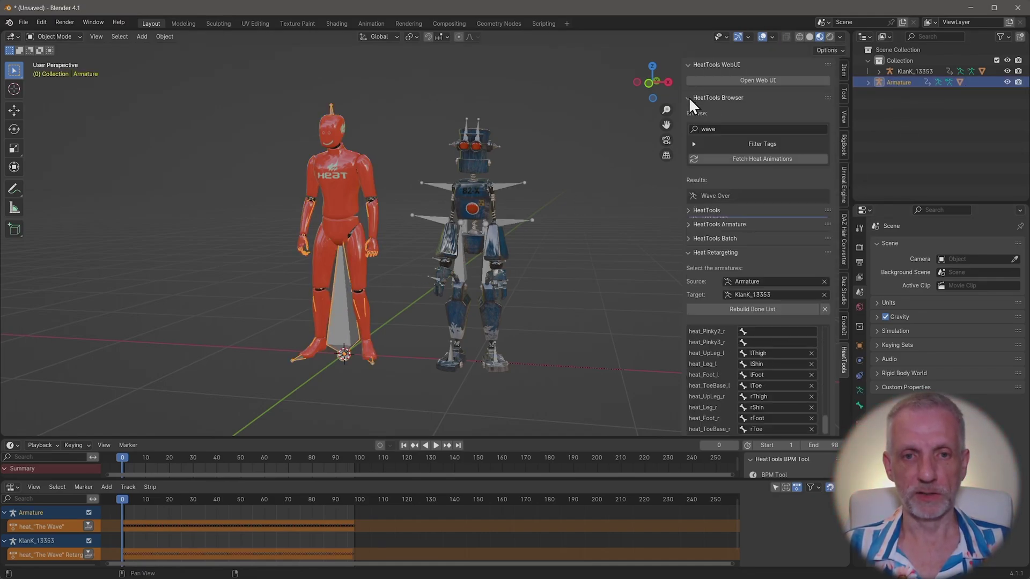
pyautogui.click(746, 129)
pyautogui.write('walk')
pyautogui.press('Return')
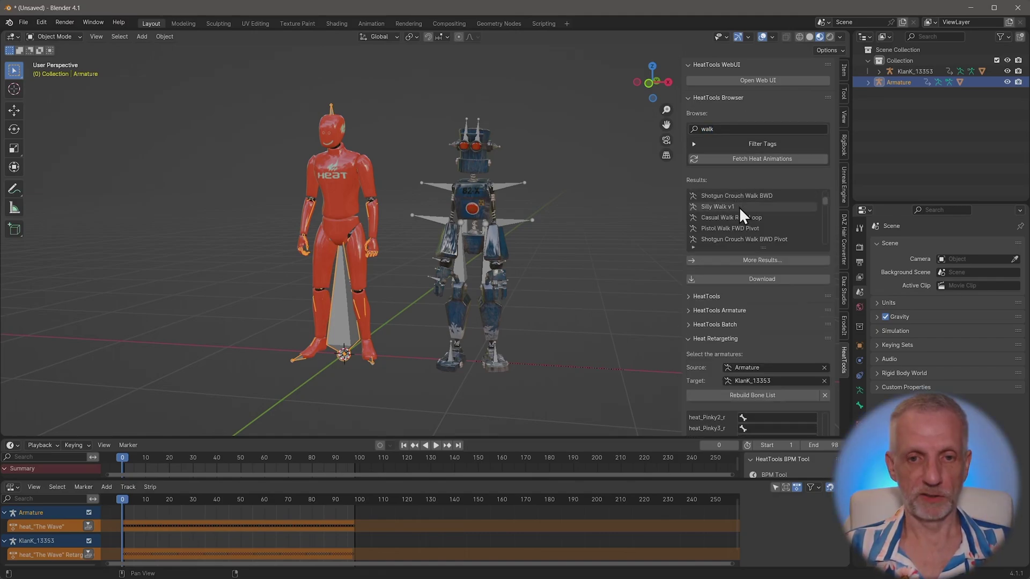
pyautogui.click(732, 206)
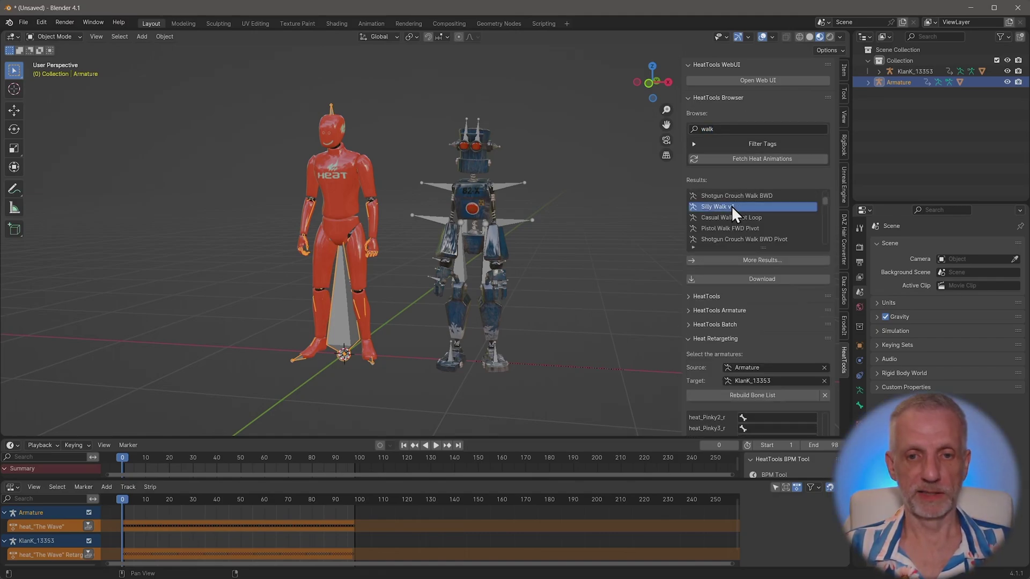
pyautogui.click(759, 278)
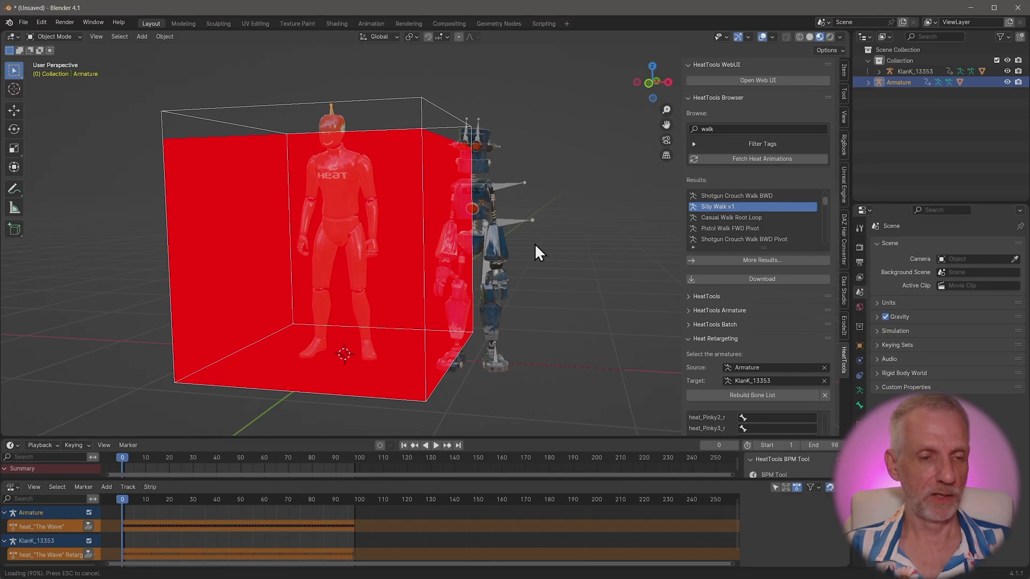
pyautogui.click(437, 446)
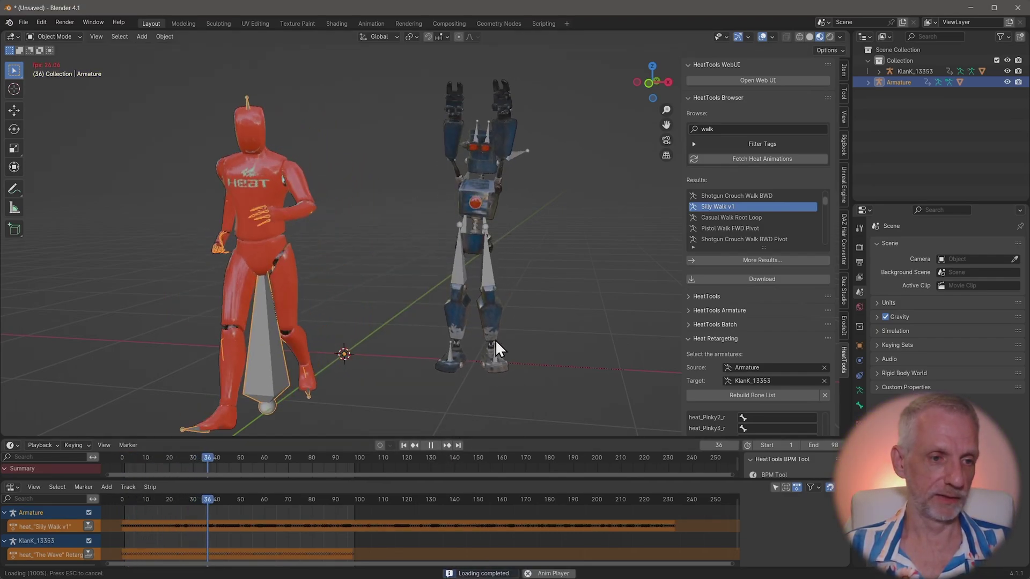
# Stop playback and set the scene end frame to 233 at Silly Walk v1's end
pyautogui.moveTo(494, 340); pyautogui.dragTo(406, 354, button='middle')
pyautogui.scroll(-5, 407, 355)
pyautogui.moveTo(356, 329); pyautogui.dragTo(413, 263, button='middle')
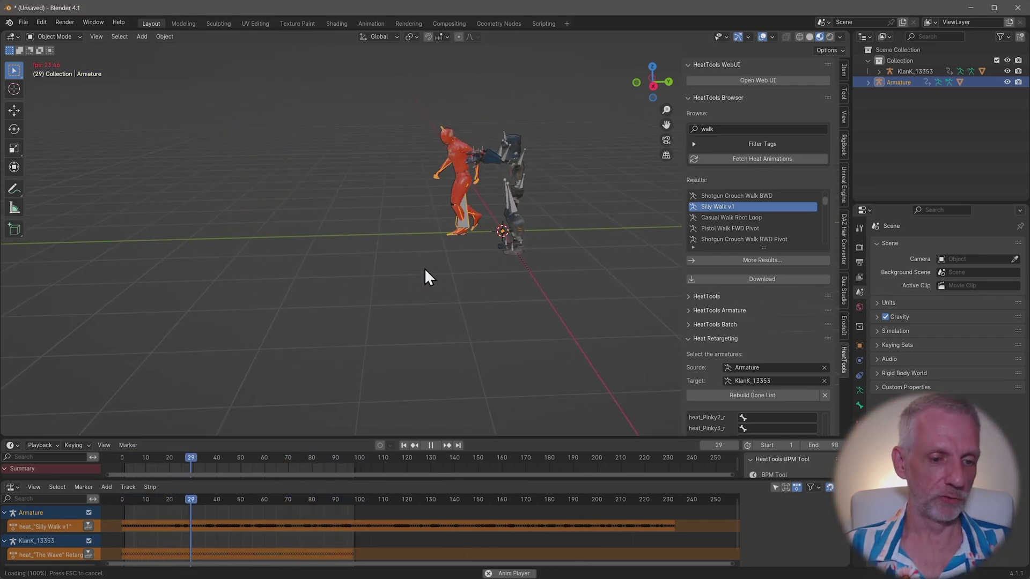
pyautogui.click(430, 446)
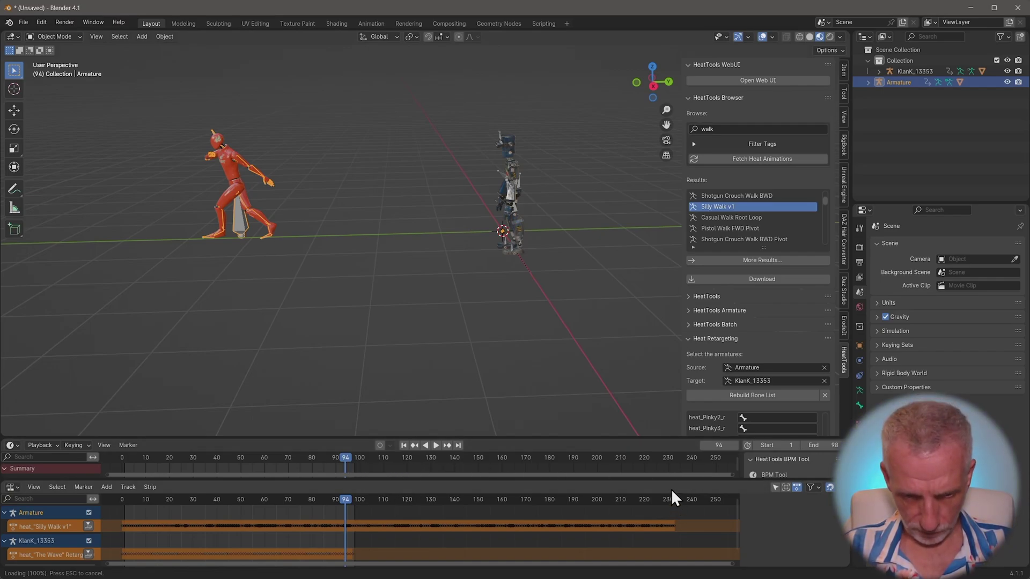
pyautogui.click(672, 461)
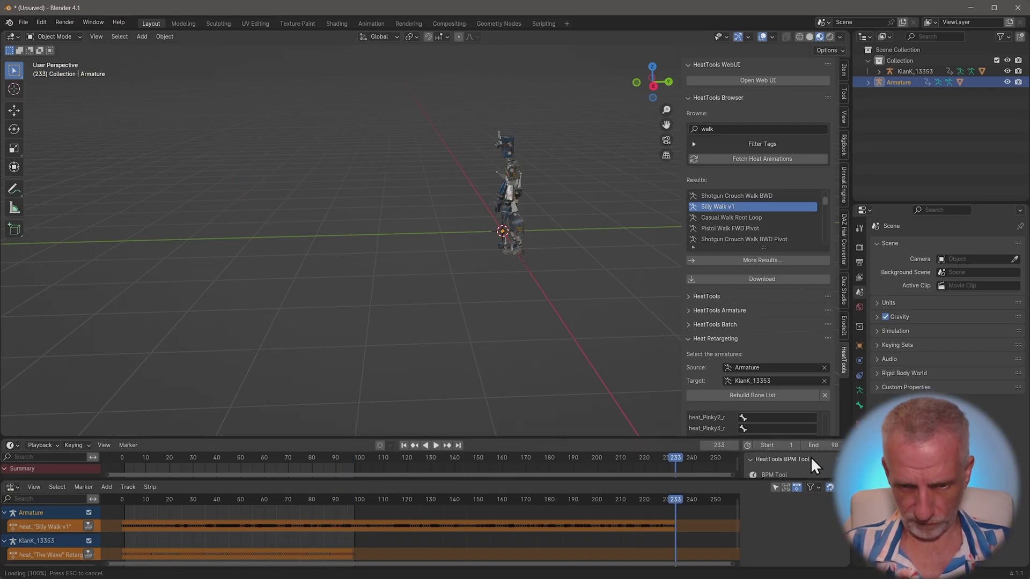
pyautogui.hotkey('ctrl', 'End')
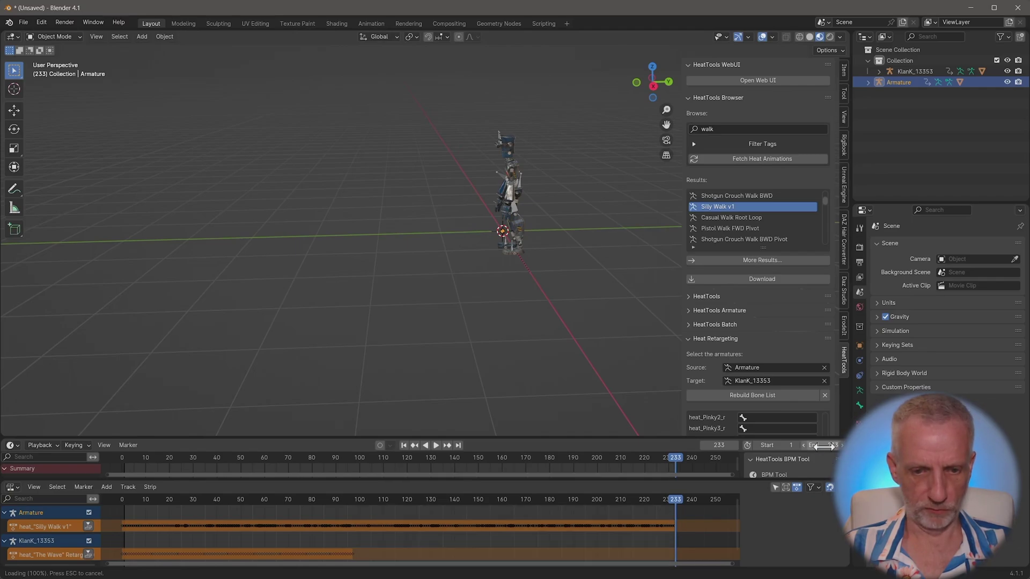
# Replay the full 233-frame walk, then stop and rewind to frame 0
pyautogui.moveTo(671, 458); pyautogui.dragTo(171, 464)
pyautogui.press('space')
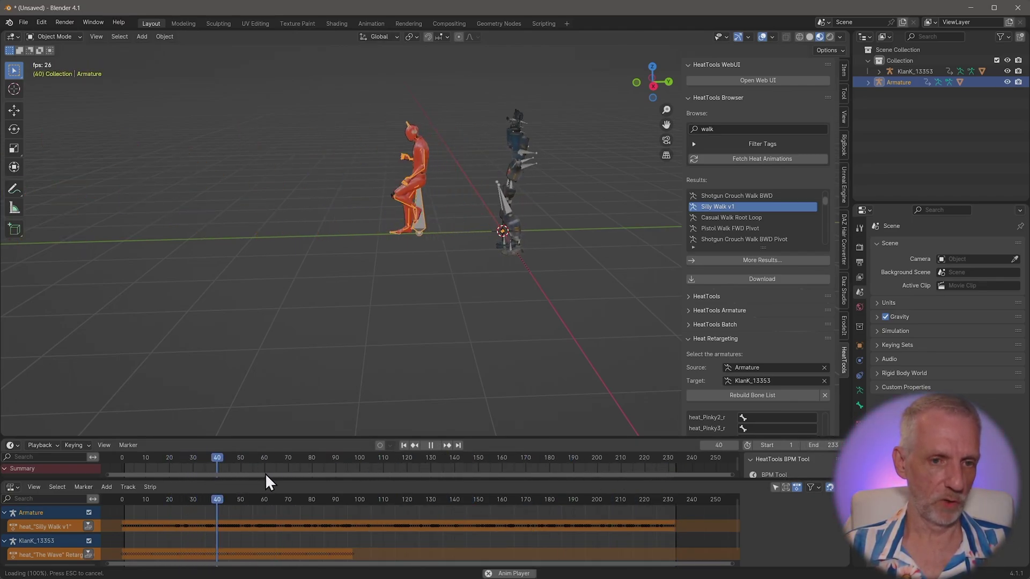
pyautogui.press('space')
pyautogui.hotkey('shift', 'Left')
pyautogui.press('space')
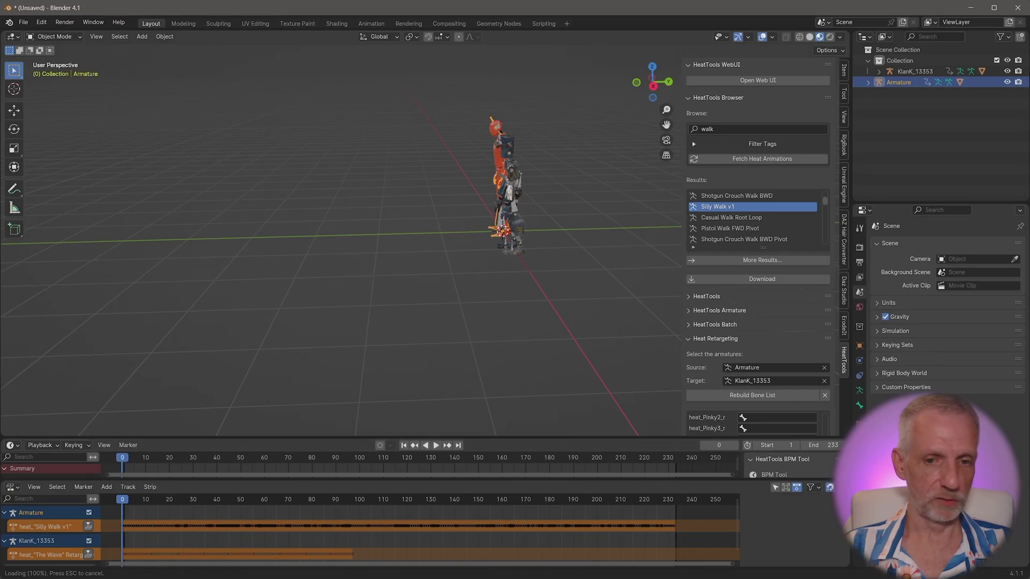
pyautogui.scroll(-6, 743, 262)
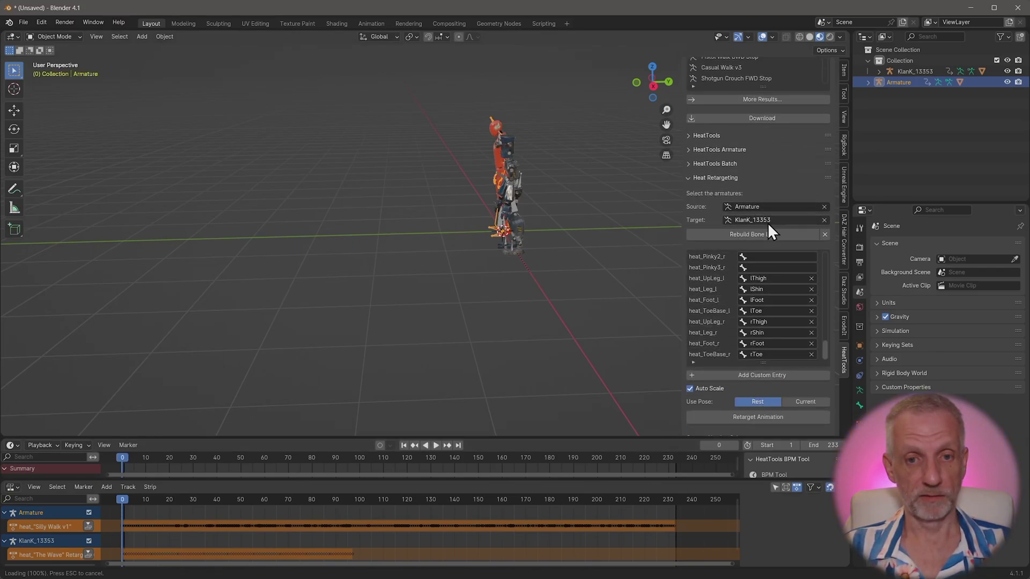
# Retarget Silly Walk v1 onto the Klank robot and play it
pyautogui.click(781, 417)
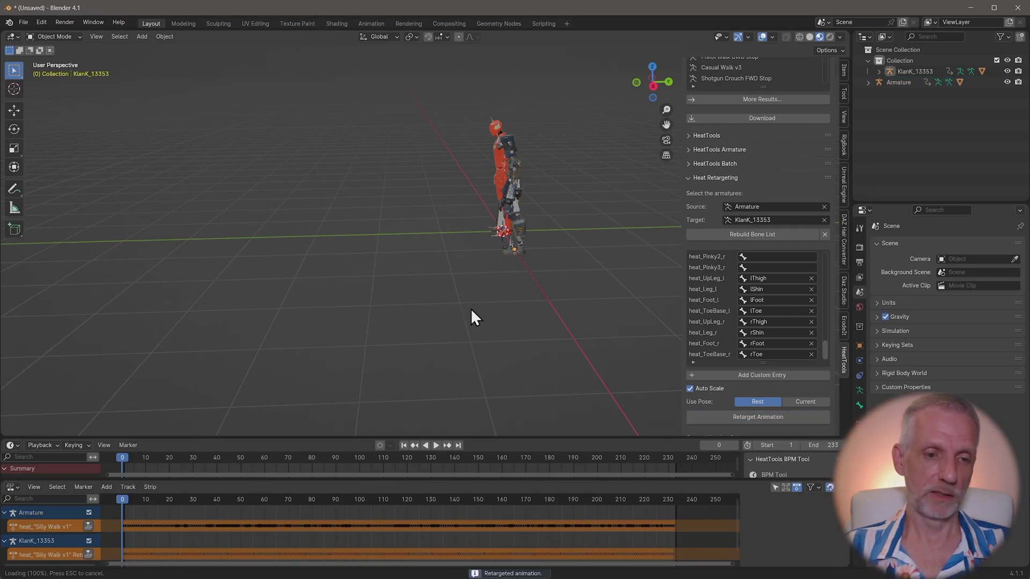
pyautogui.moveTo(477, 291); pyautogui.dragTo(531, 290, button='middle')
pyautogui.press('space')
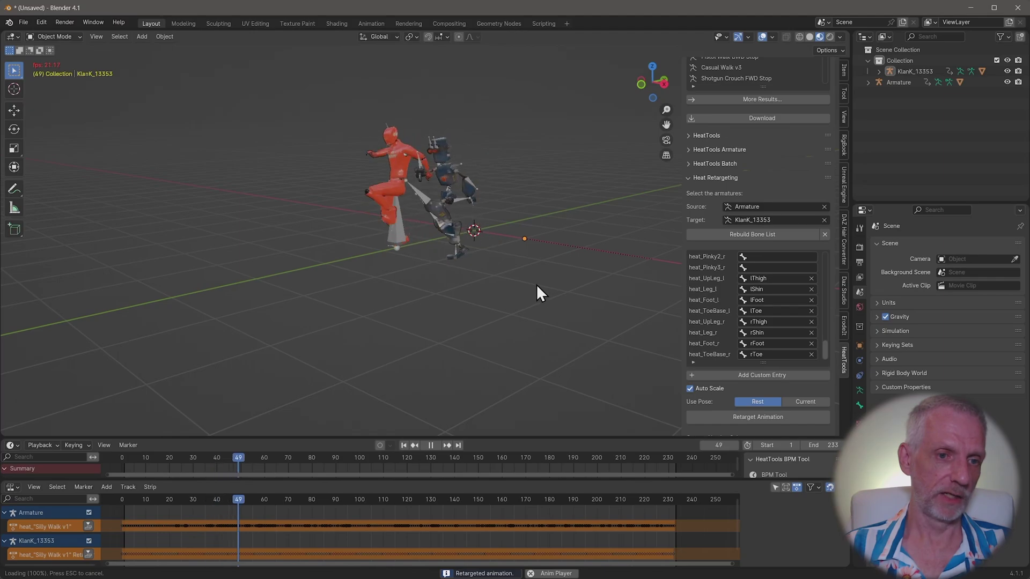
# Orbit and zoom the viewport to review the robot walking beside the red mannequin
pyautogui.moveTo(536, 292); pyautogui.dragTo(566, 276, button='middle')
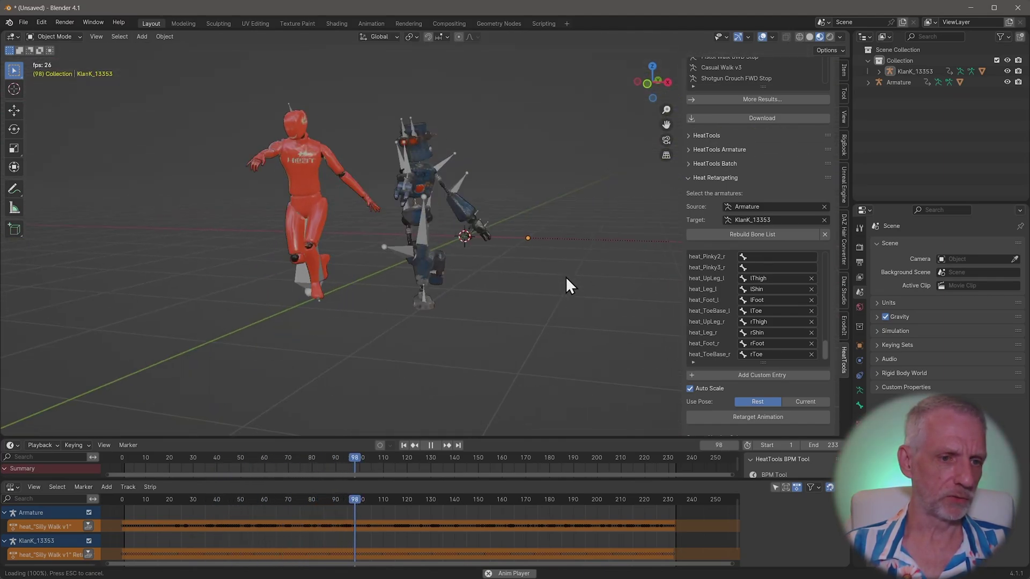
pyautogui.scroll(6, 566, 276)
pyautogui.scroll(-5, 564, 278)
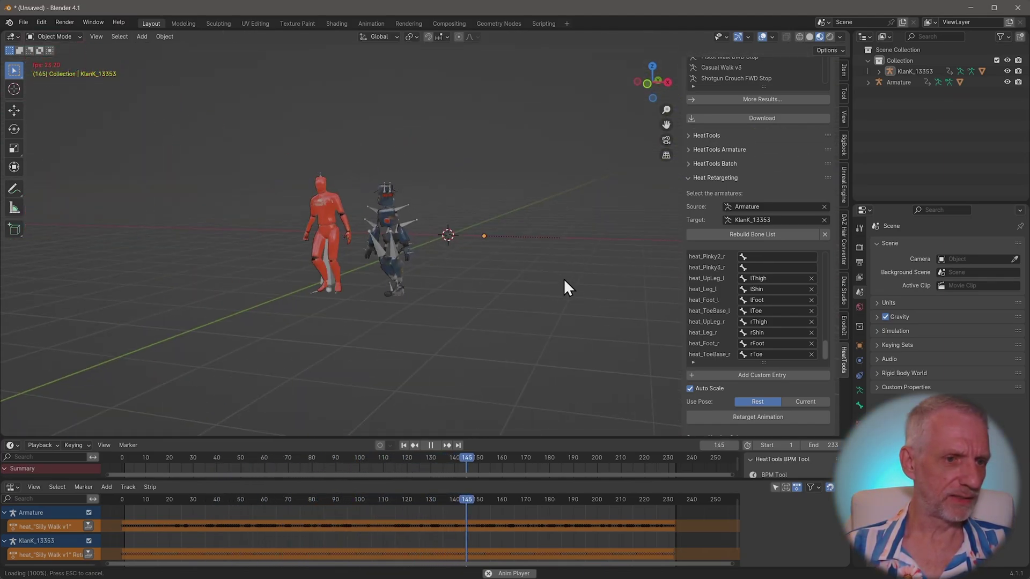
pyautogui.scroll(2, 552, 278)
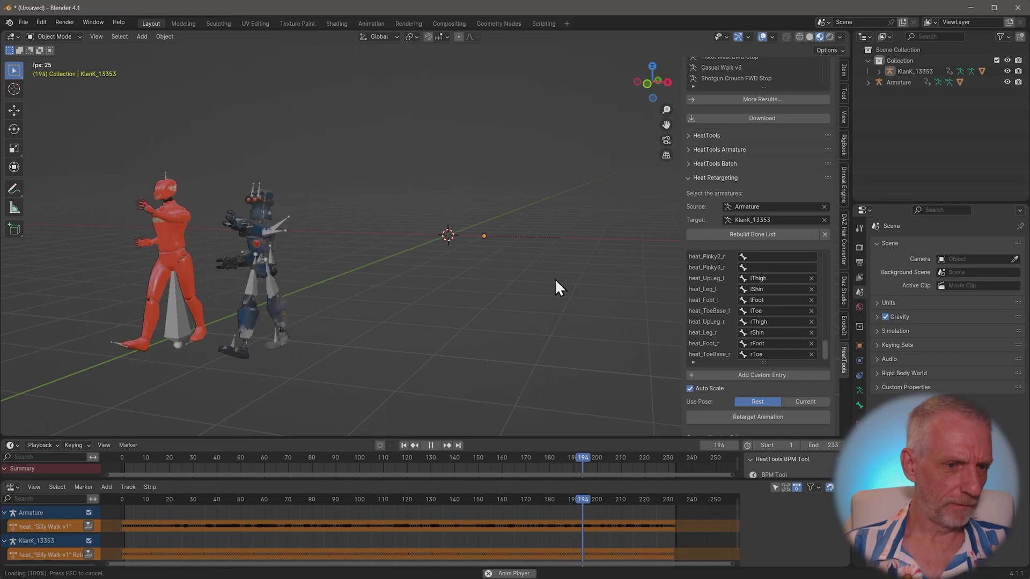
pyautogui.moveTo(554, 278); pyautogui.dragTo(566, 276, button='middle')
pyautogui.scroll(-5, 567, 277)
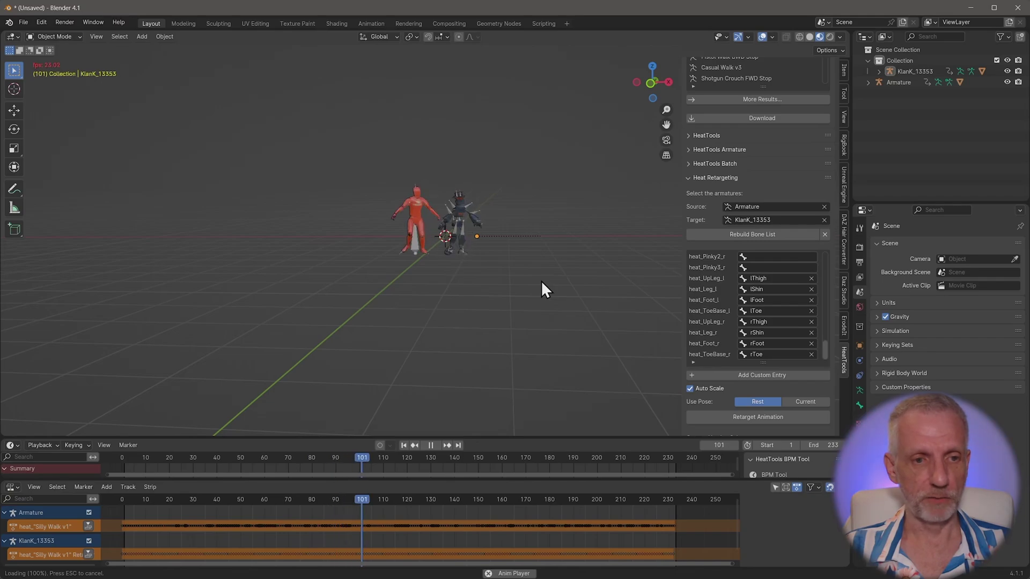
pyautogui.scroll(2, 539, 280)
pyautogui.scroll(3, 540, 285)
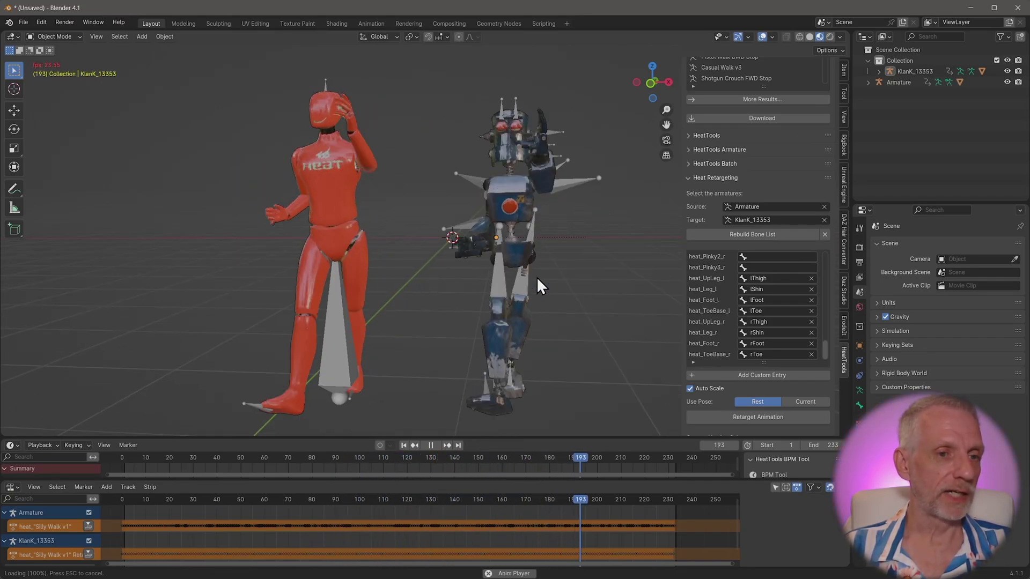
pyautogui.scroll(5, 540, 285)
pyautogui.scroll(-10, 540, 285)
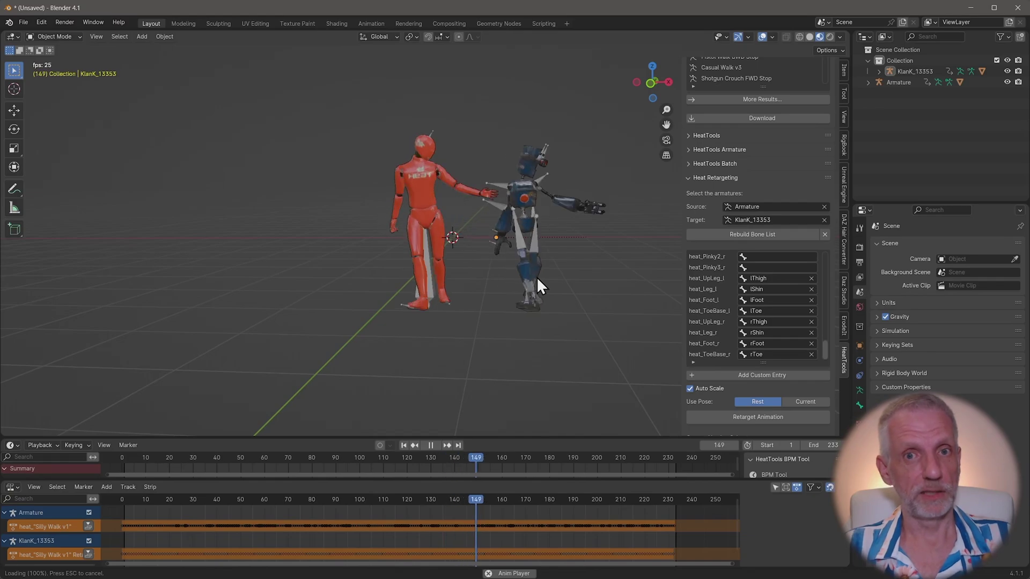
pyautogui.scroll(3, 539, 286)
pyautogui.scroll(2, 540, 285)
pyautogui.scroll(-10, 539, 285)
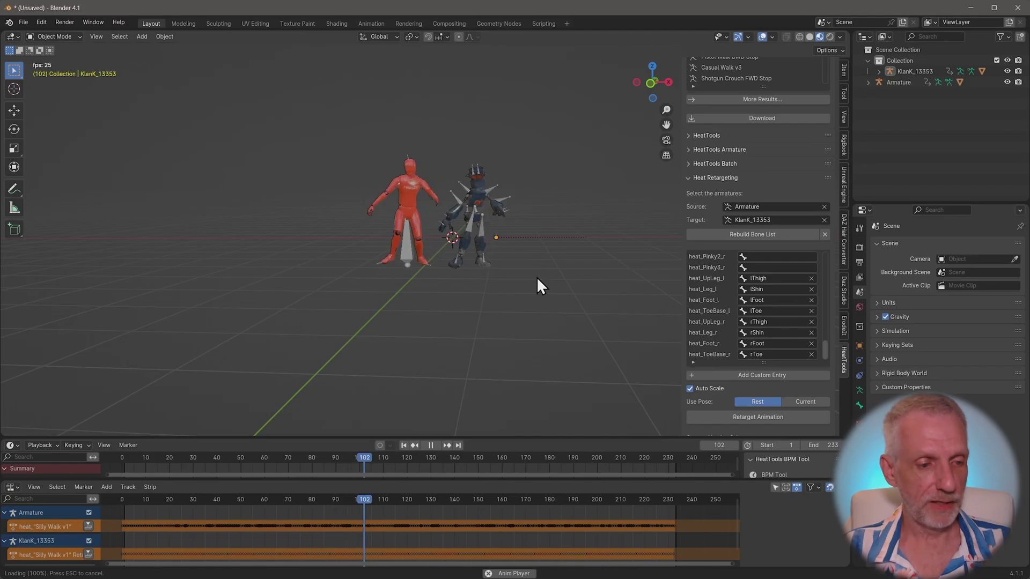
pyautogui.scroll(8, 540, 285)
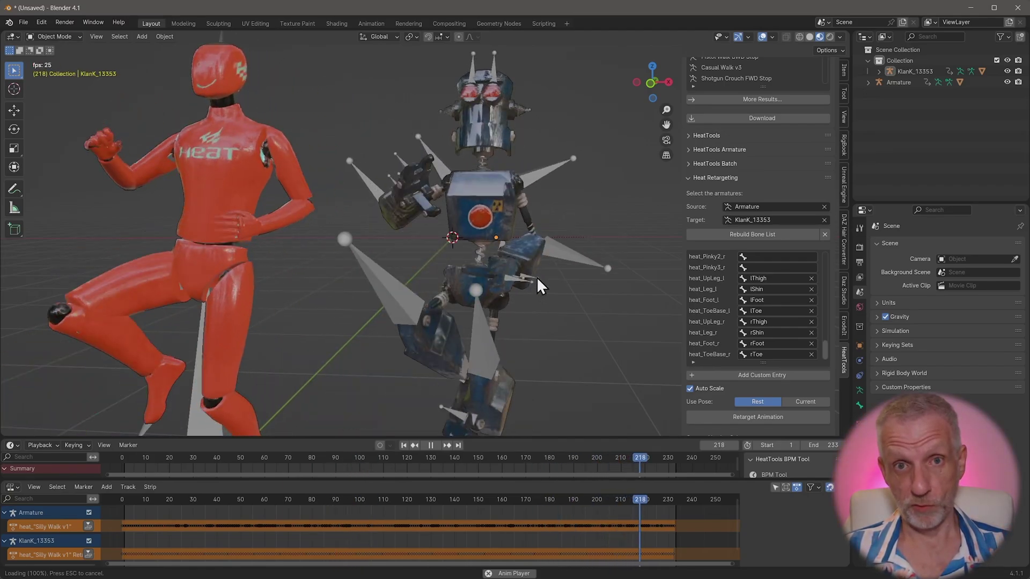
pyautogui.scroll(-10, 540, 286)
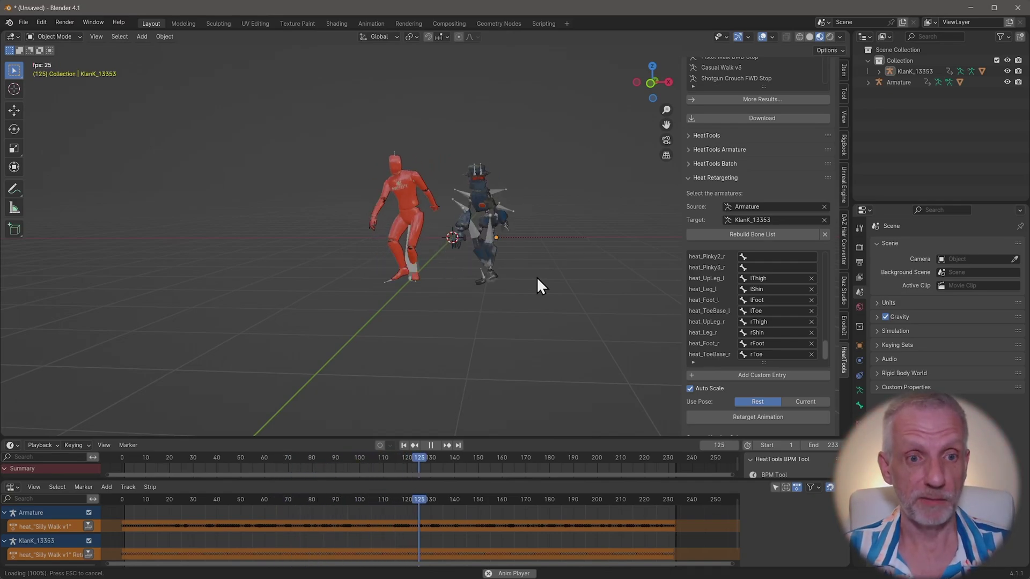
pyautogui.scroll(5, 539, 286)
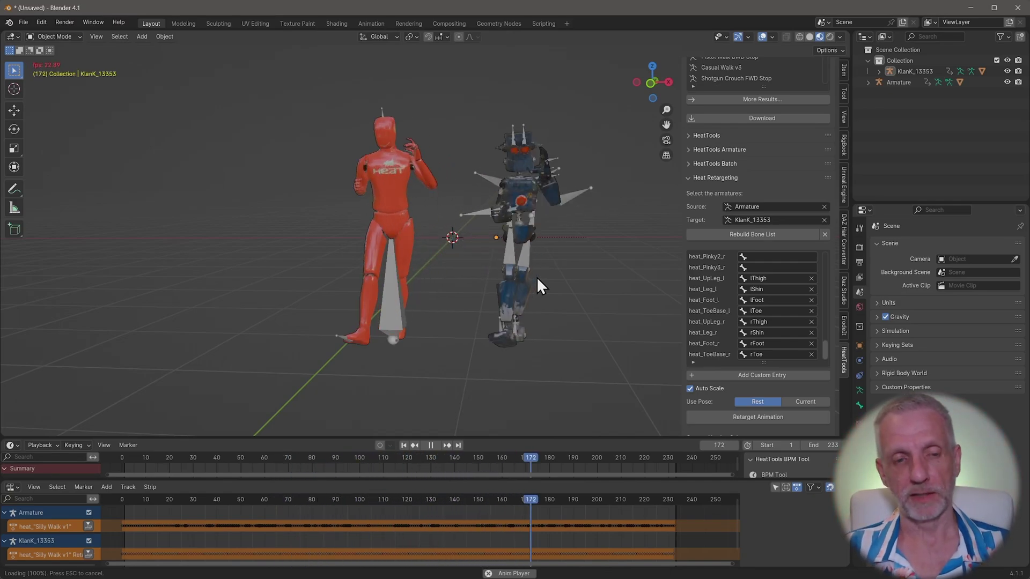